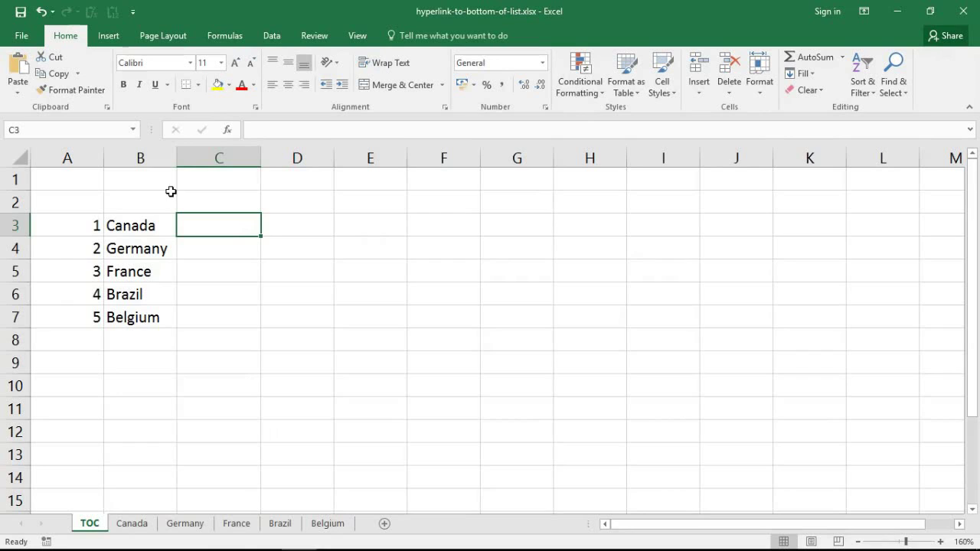
Review the country list and the member tables on the Canada, Germany and France sheets, and return to cell C3 of the TOC sheet.
left_click_drag(146, 223, 145, 312)
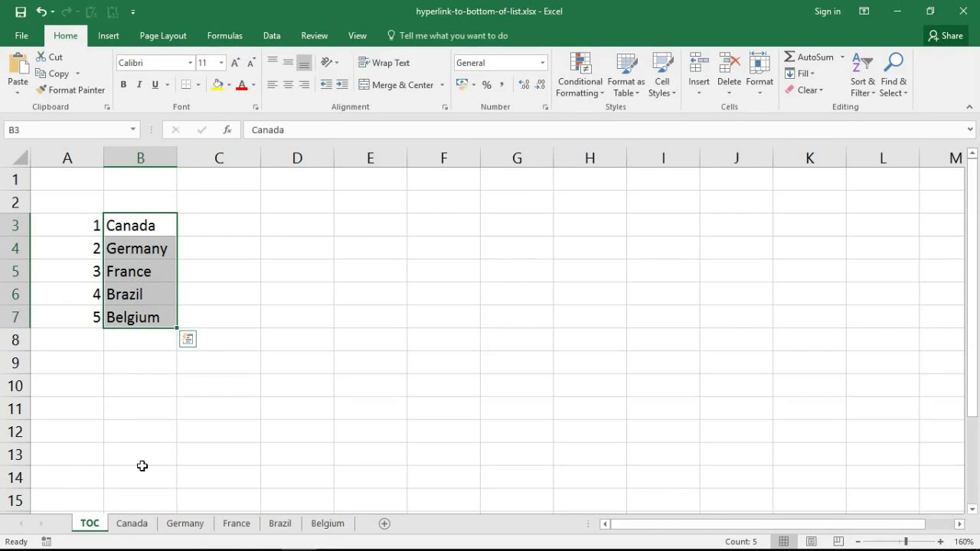
left_click(141, 525)
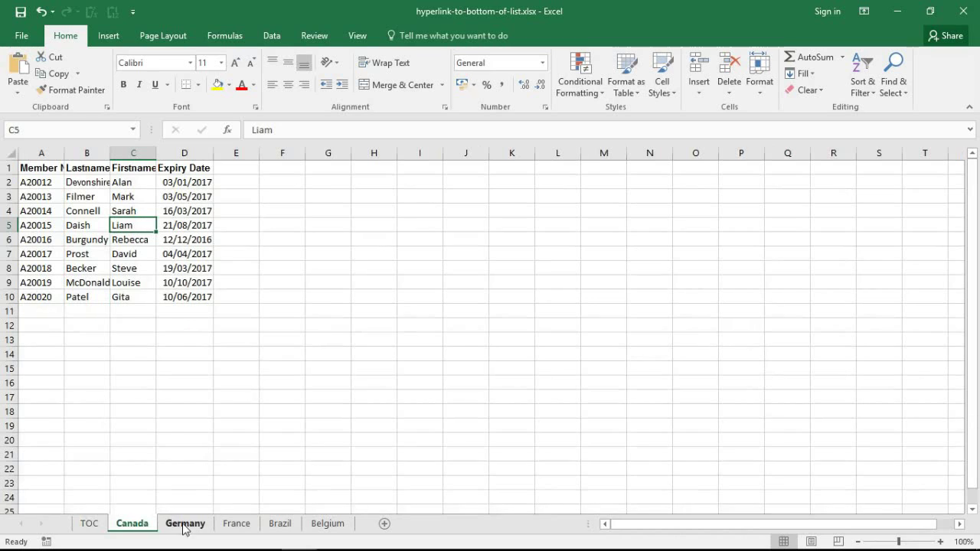
left_click(184, 528)
left_click(227, 528)
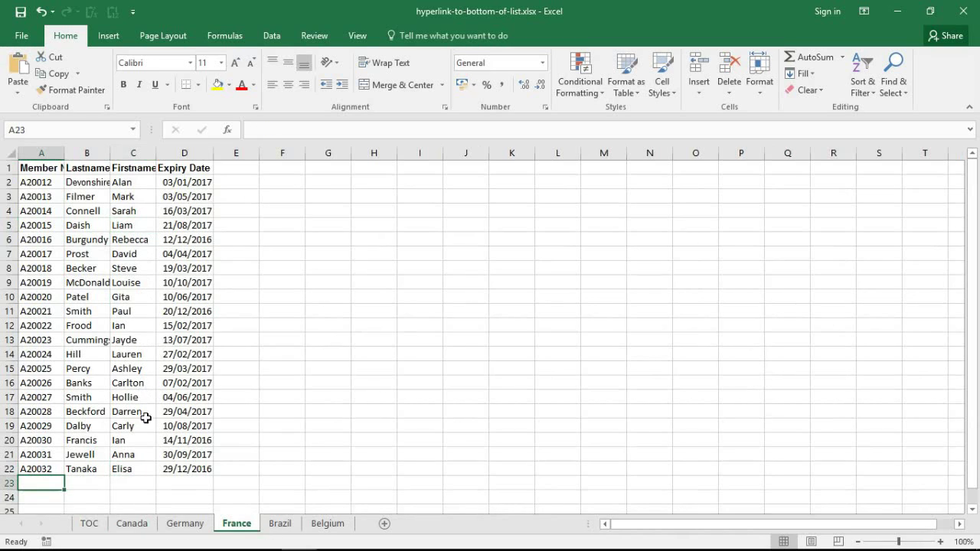
left_click(135, 525)
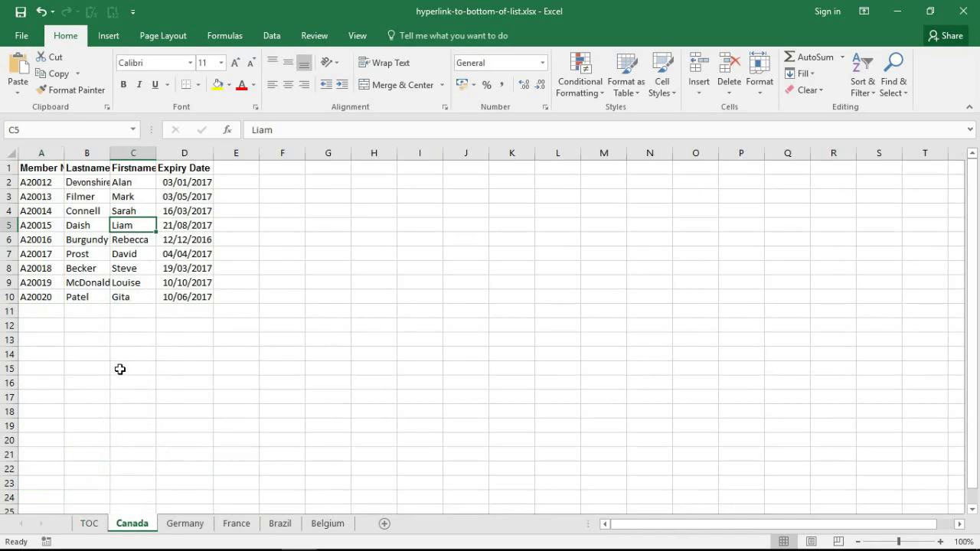
left_click(187, 523)
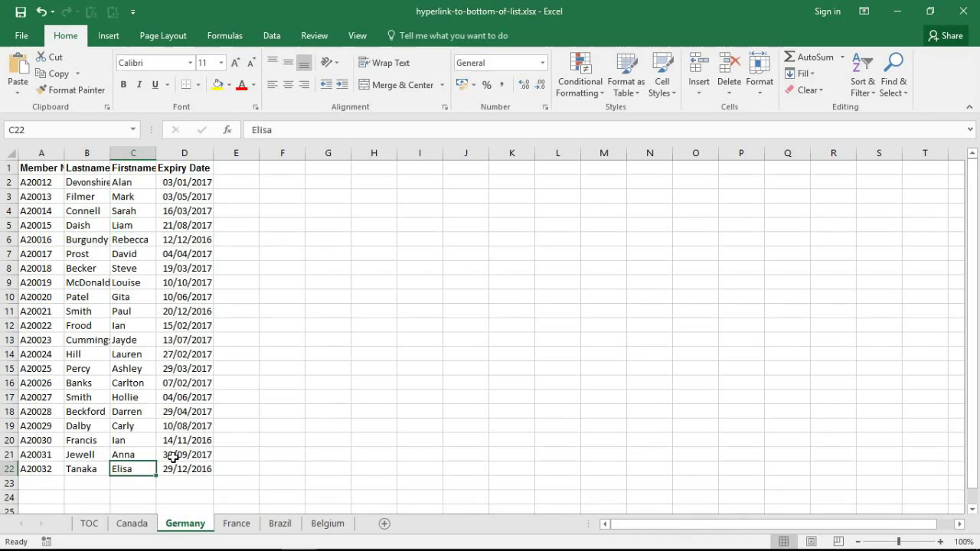
left_click(89, 524)
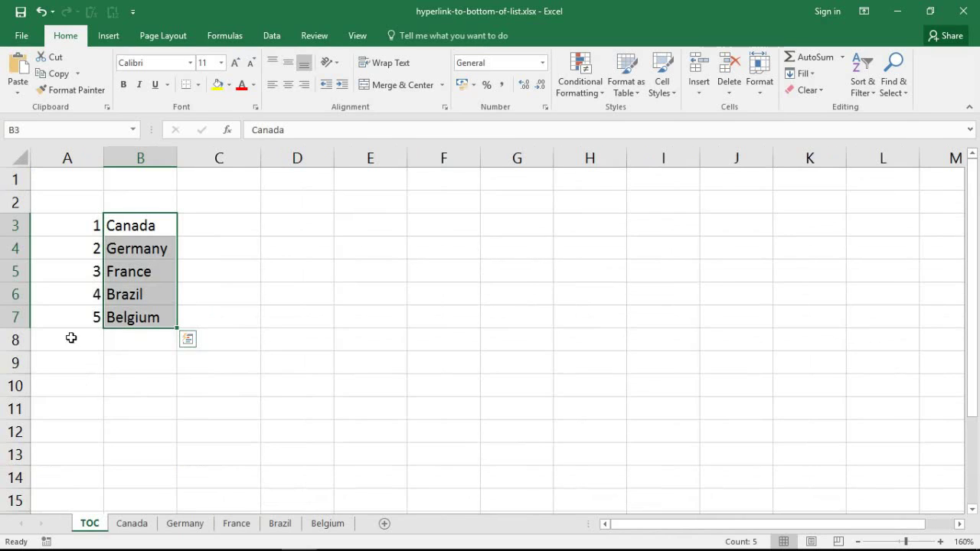
left_click(229, 316)
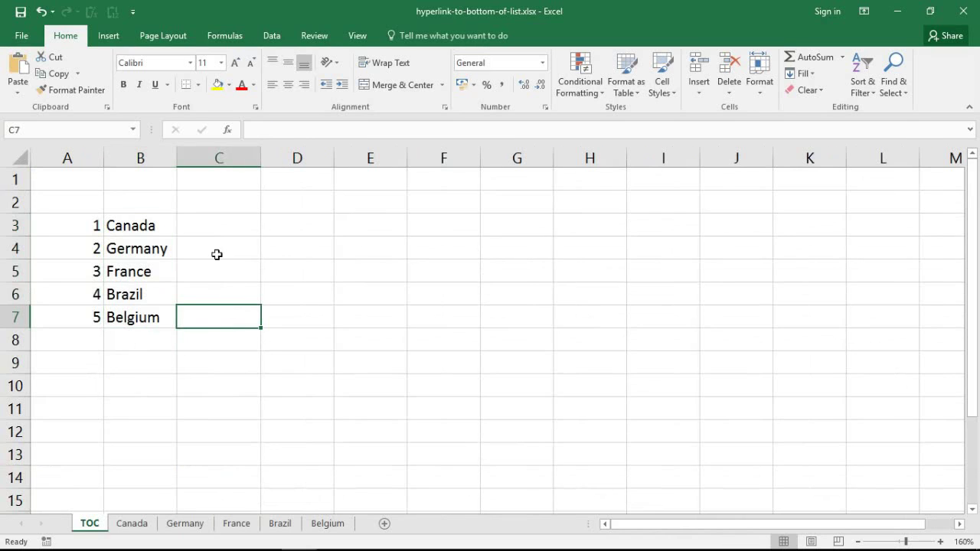
left_click(209, 227)
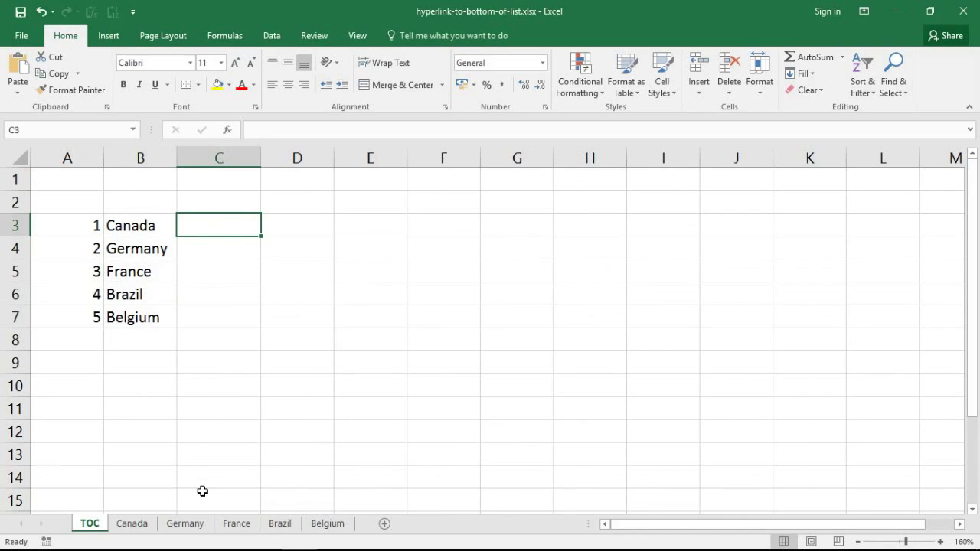
left_click(197, 528)
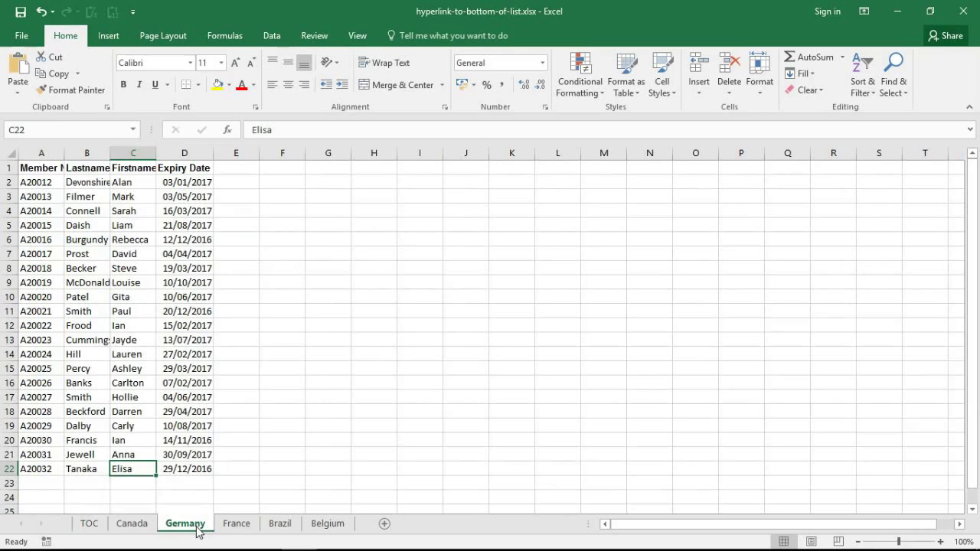
left_click(89, 527)
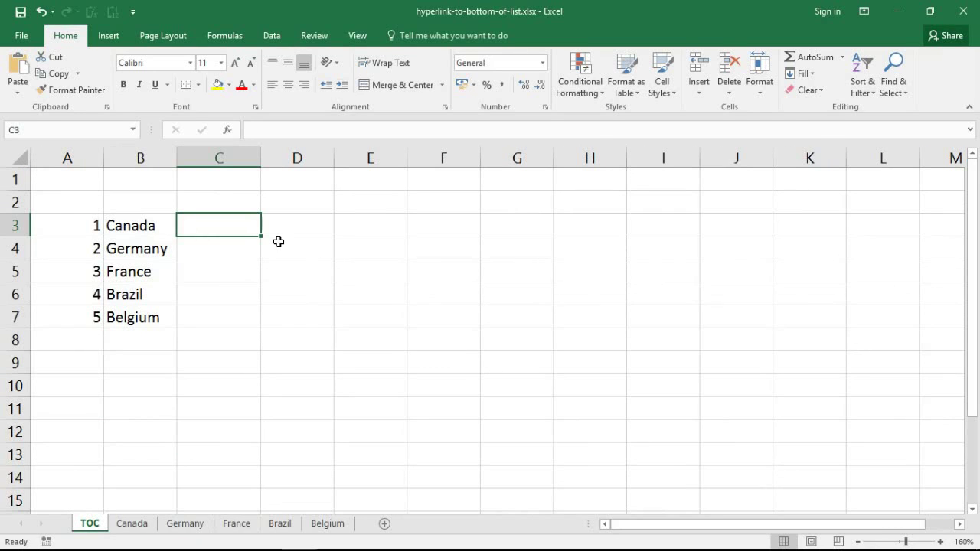
Start a HYPERLINK formula in cell C3 with CONCATENATE("#",B3,"!A2") as its link location.
type("=")
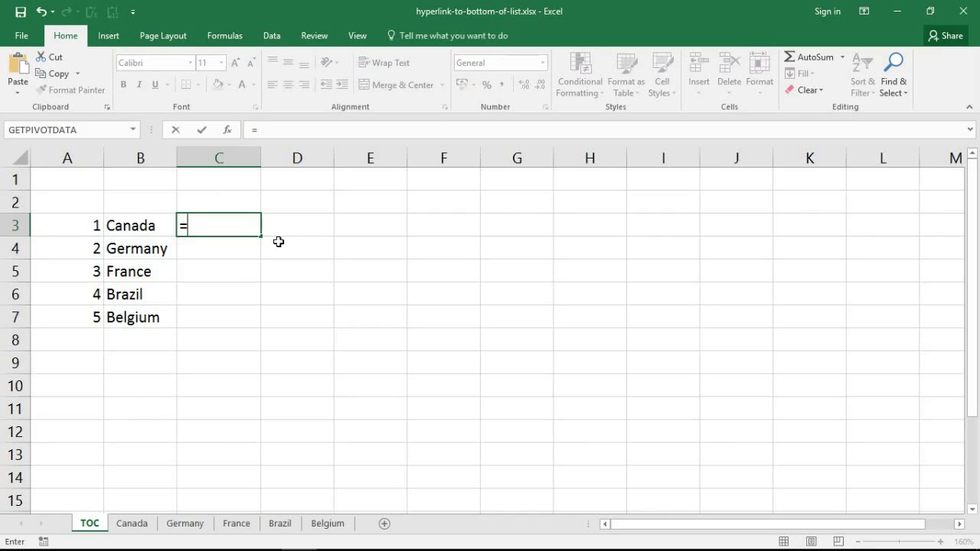
type("hyper")
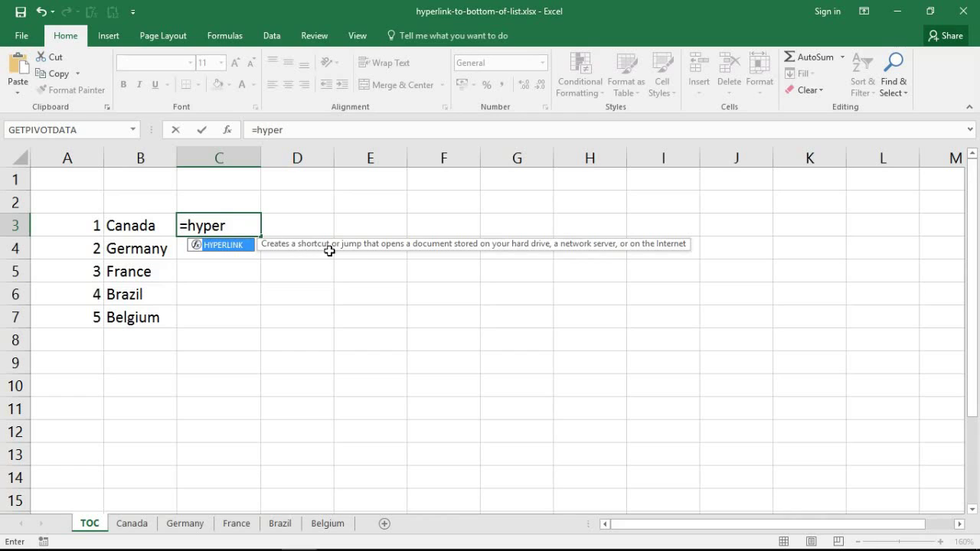
key("Tab")
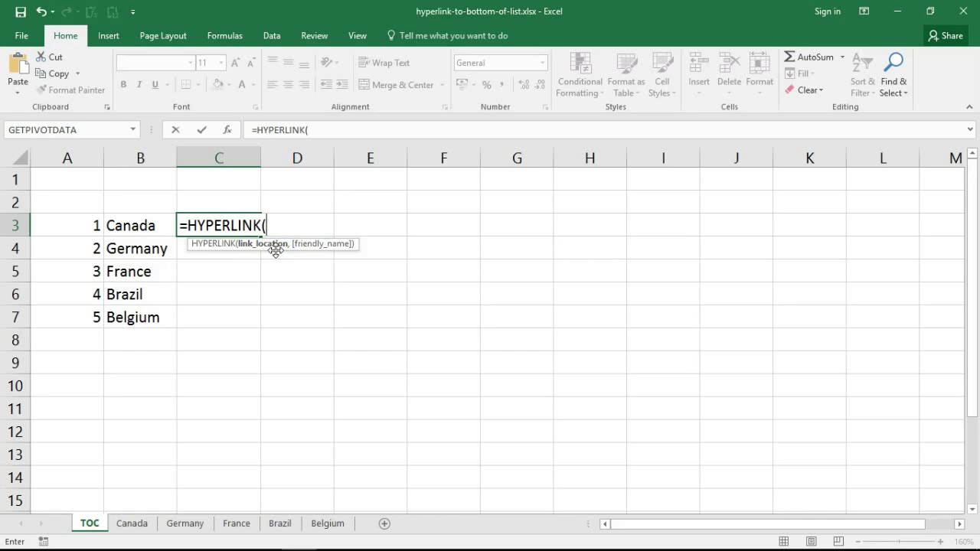
type("con")
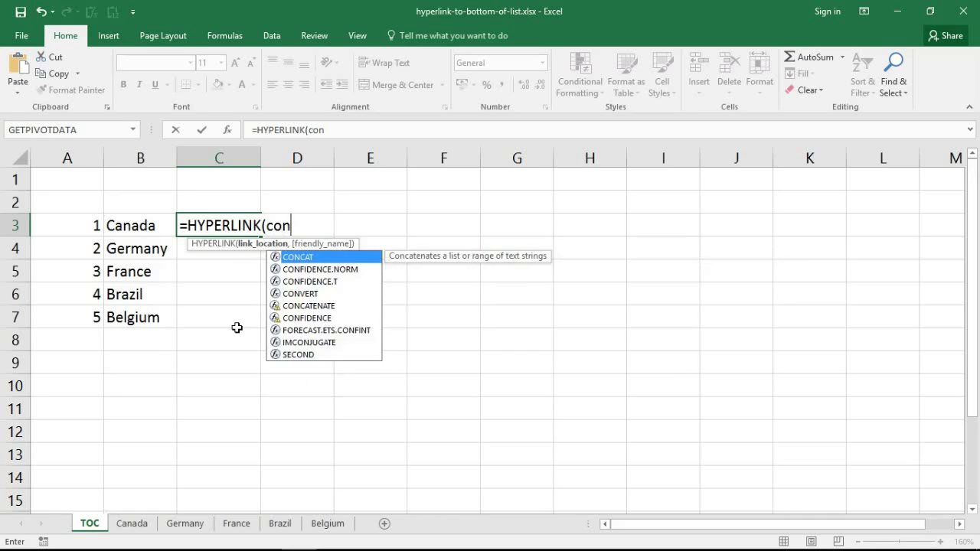
type("catenate")
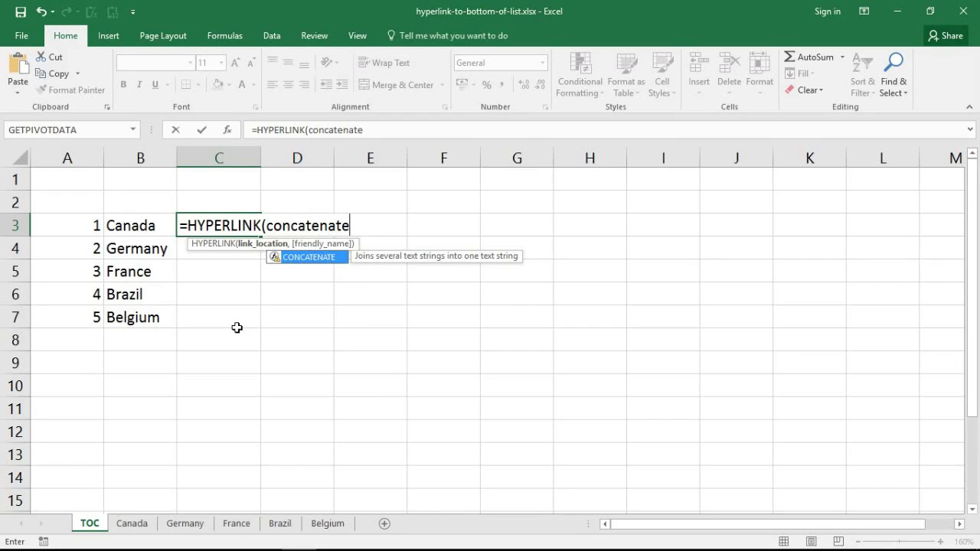
type("(")
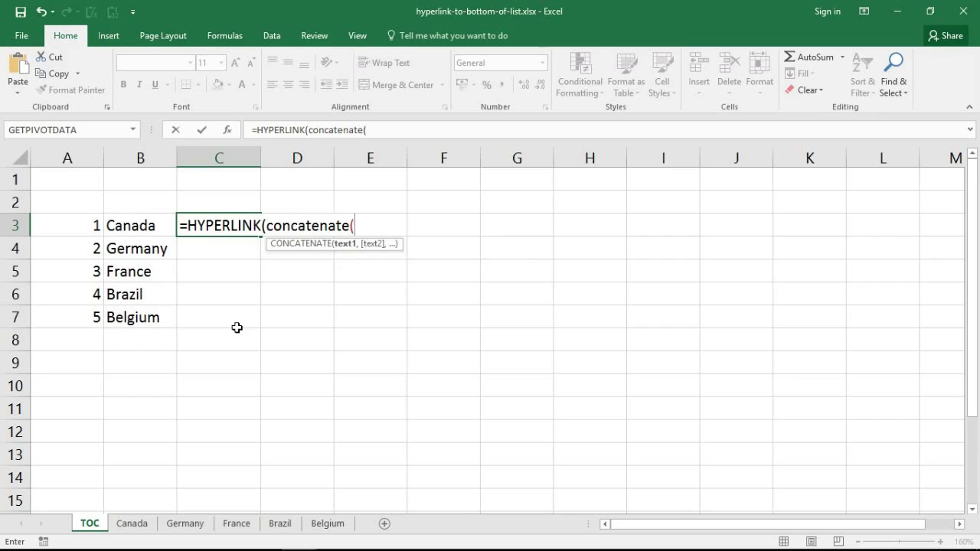
type("\"#\"")
type(",")
left_click(154, 228)
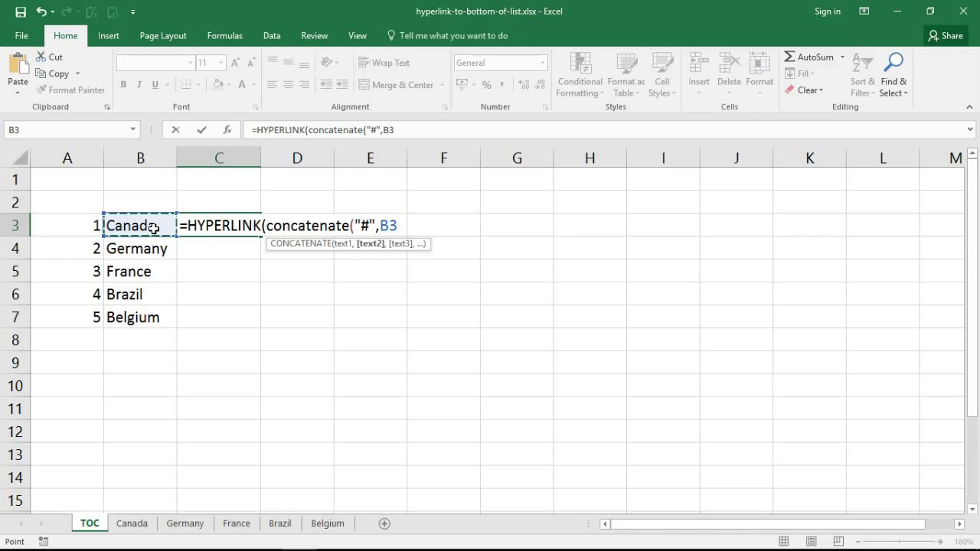
type(",")
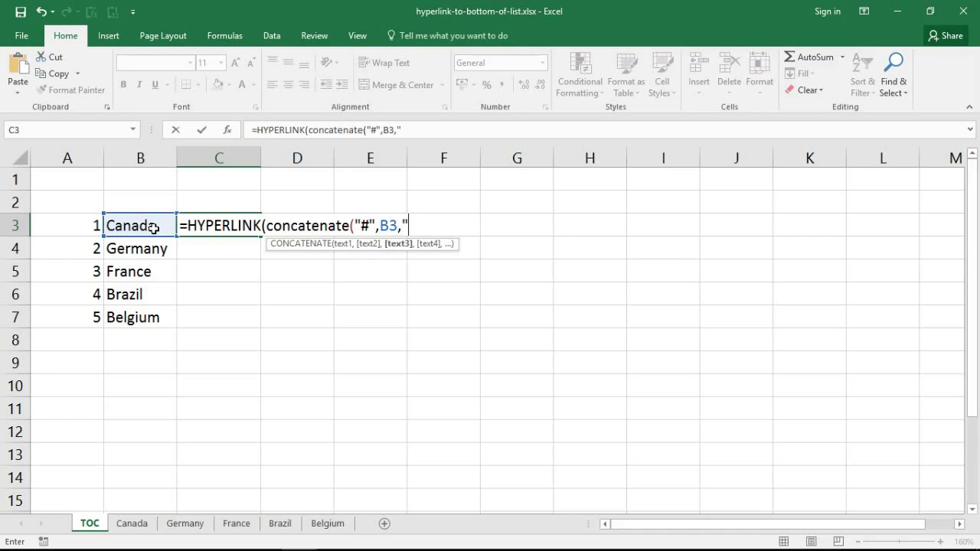
type("\"!A2\"")
type(")")
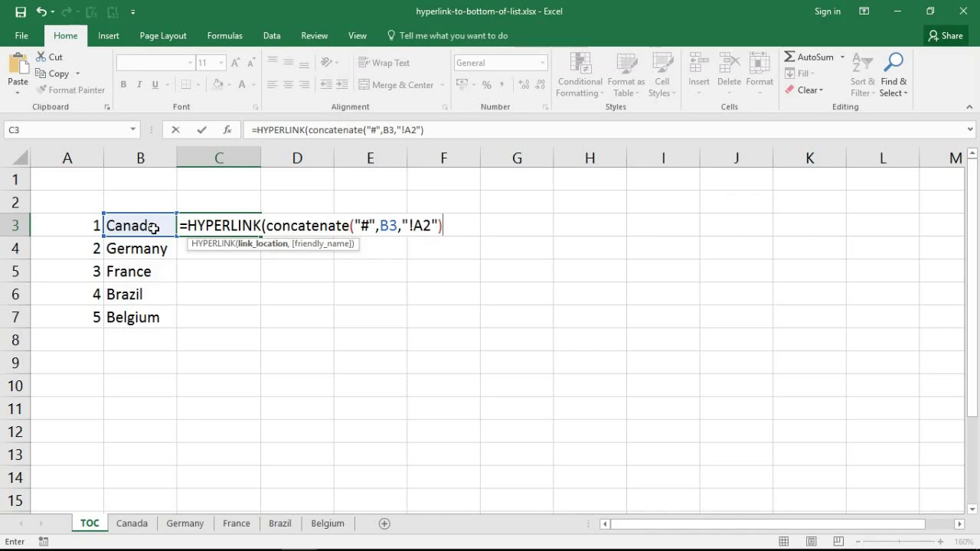
Complete the HYPERLINK formula in C3 with the friendly name "Go to sheet".
type(",")
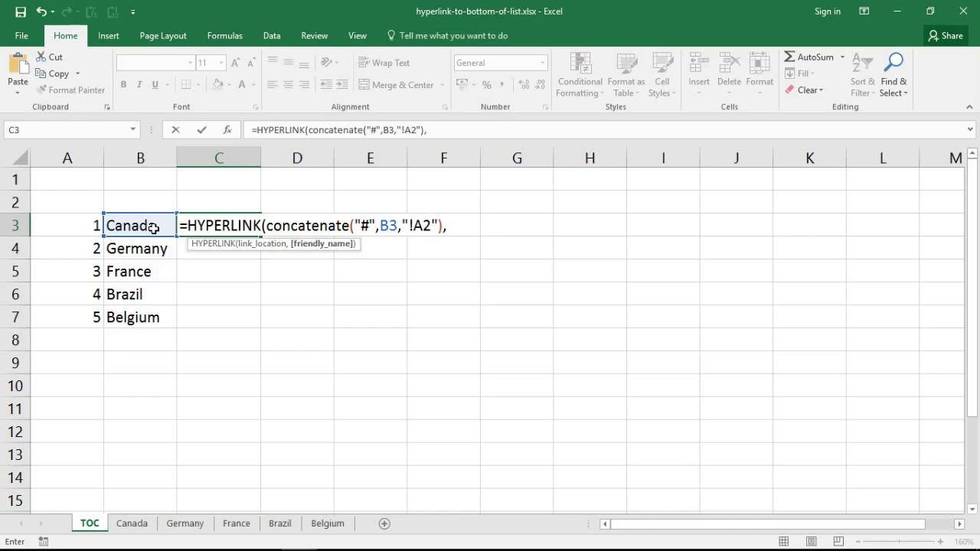
type("\"Go to sheet")
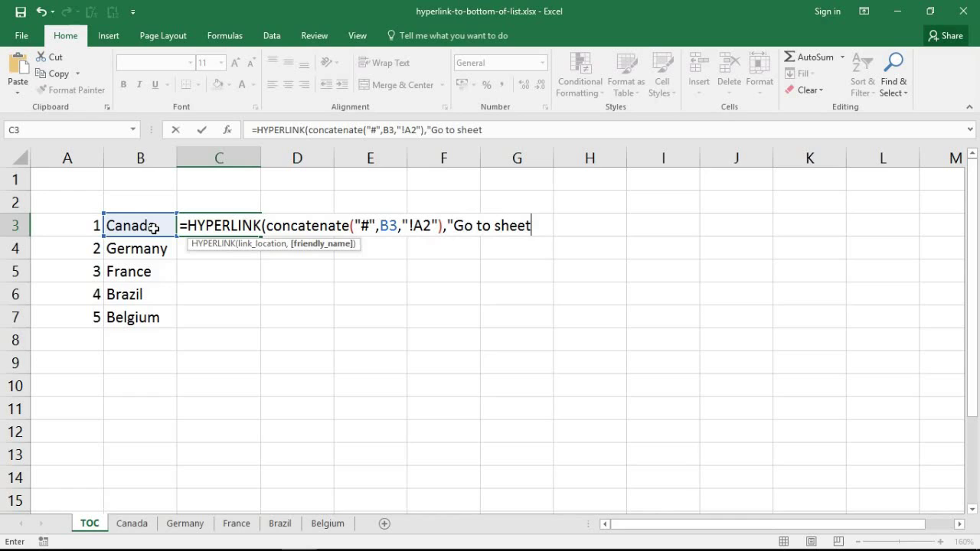
type("\")")
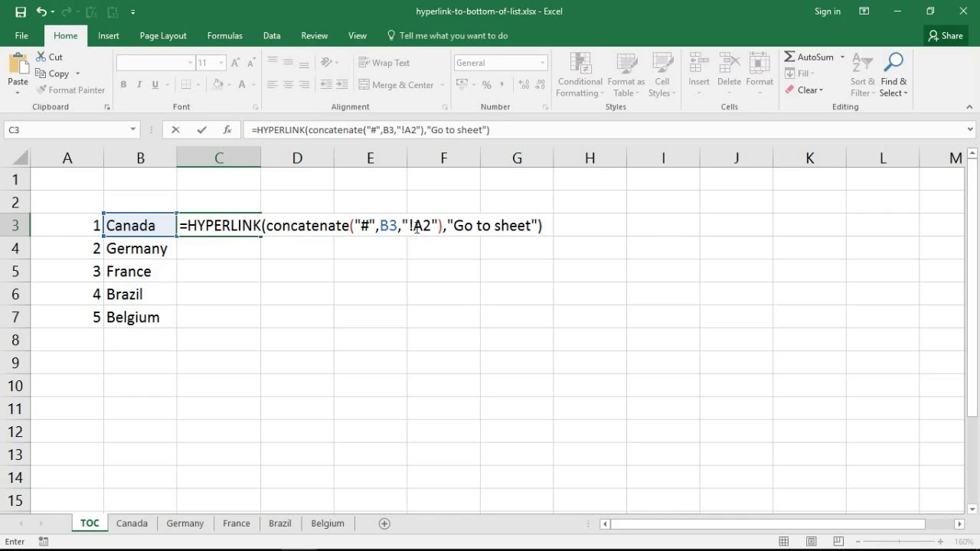
left_click_drag(413, 227, 434, 227)
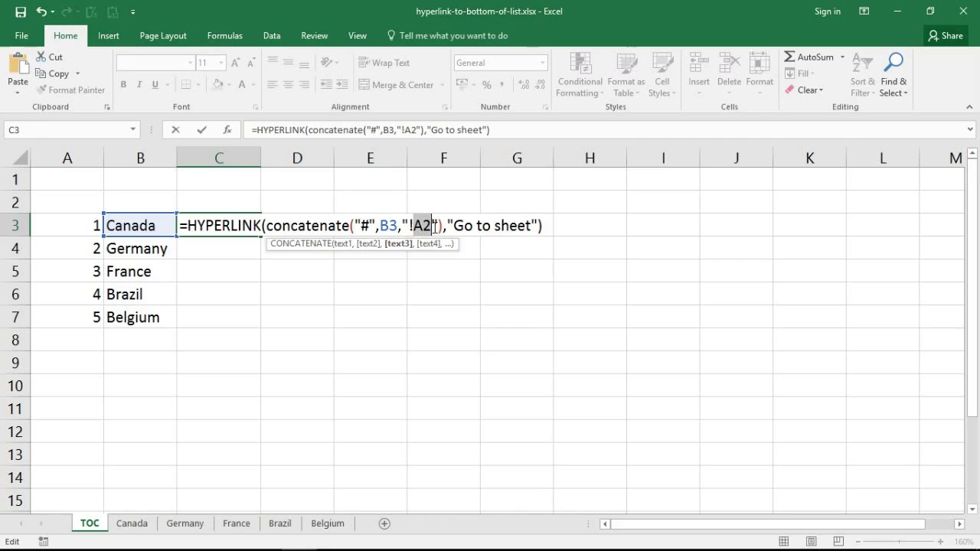
key("Return")
Copy the hyperlink formula from C3 down through C7 for the remaining countries.
left_click(287, 226)
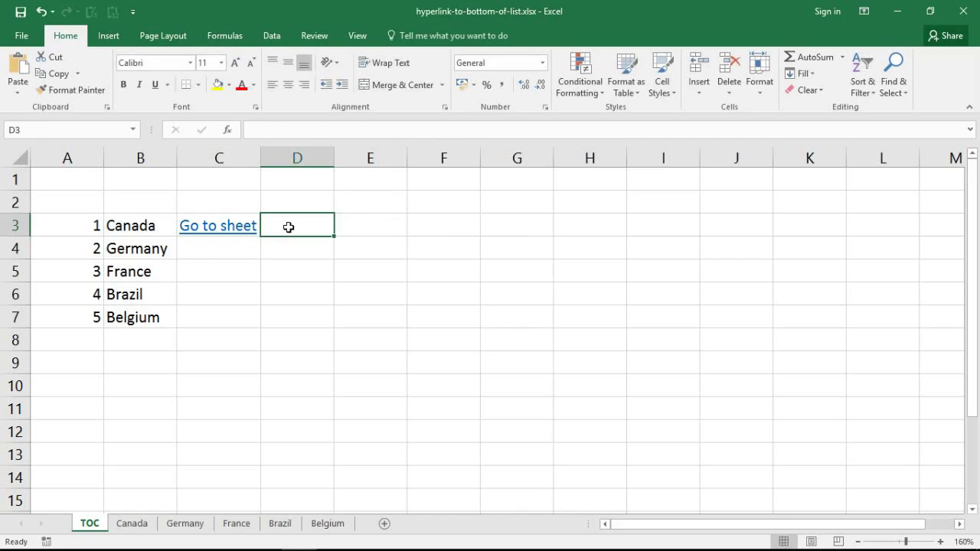
key("Left")
left_click_drag(261, 236, 260, 330)
left_click(324, 286)
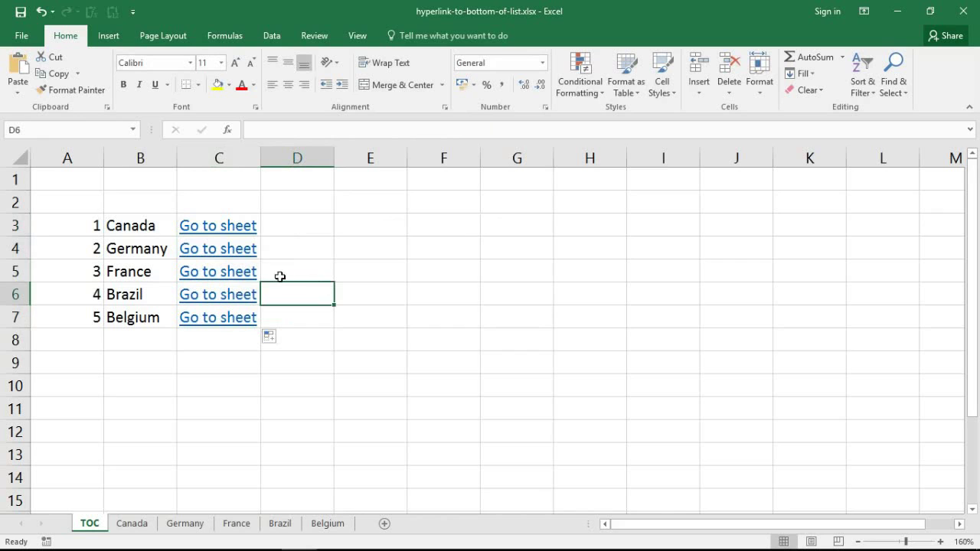
Test the France and Germany "Go to sheet" links, returning to the TOC sheet after each.
left_click(232, 280)
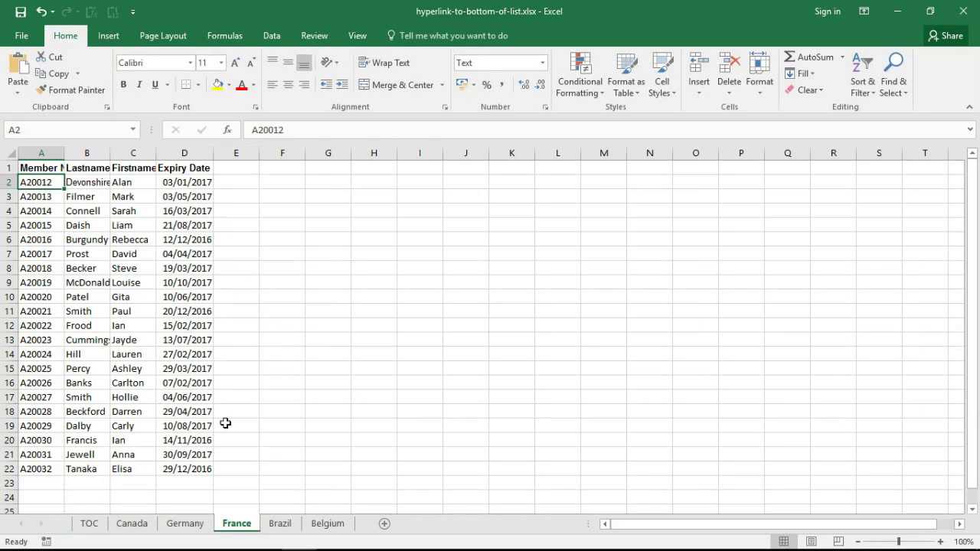
left_click(90, 524)
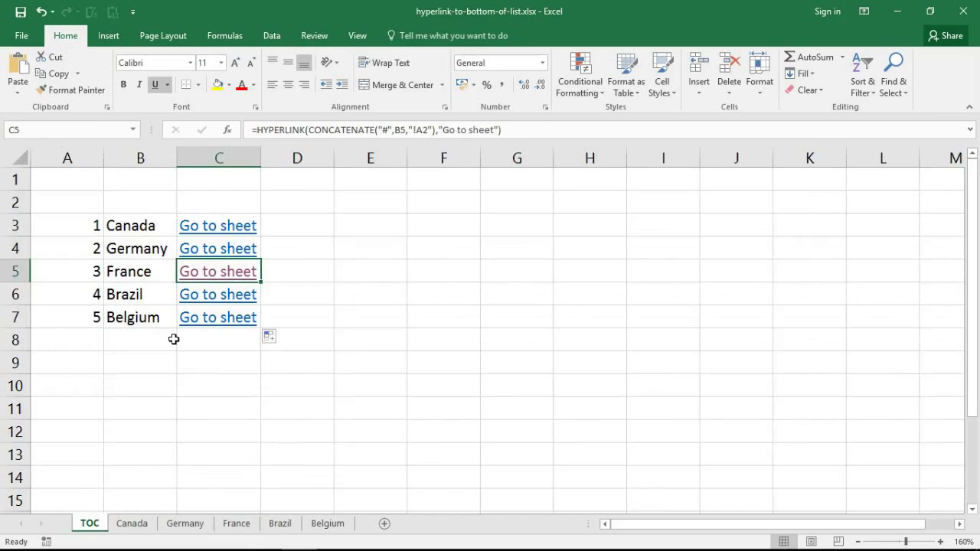
left_click(216, 257)
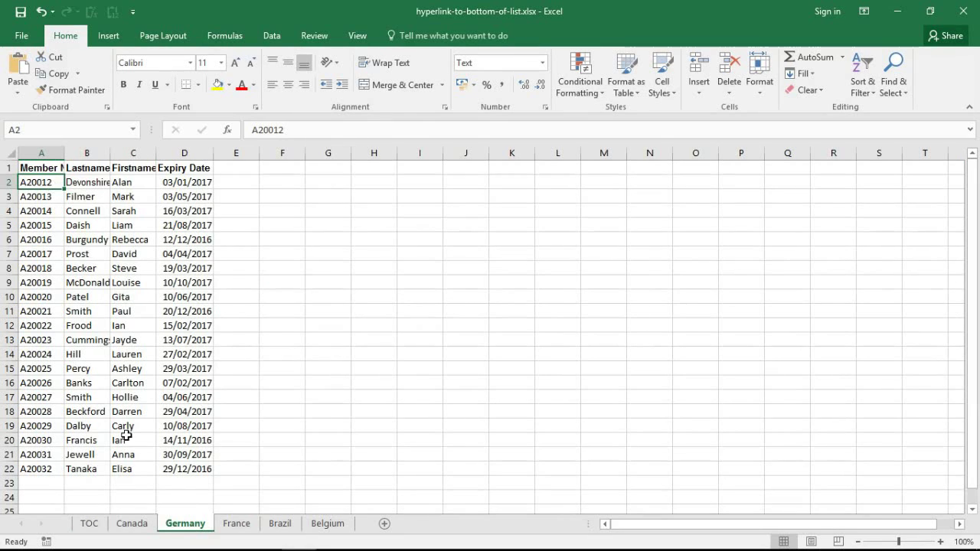
left_click(89, 524)
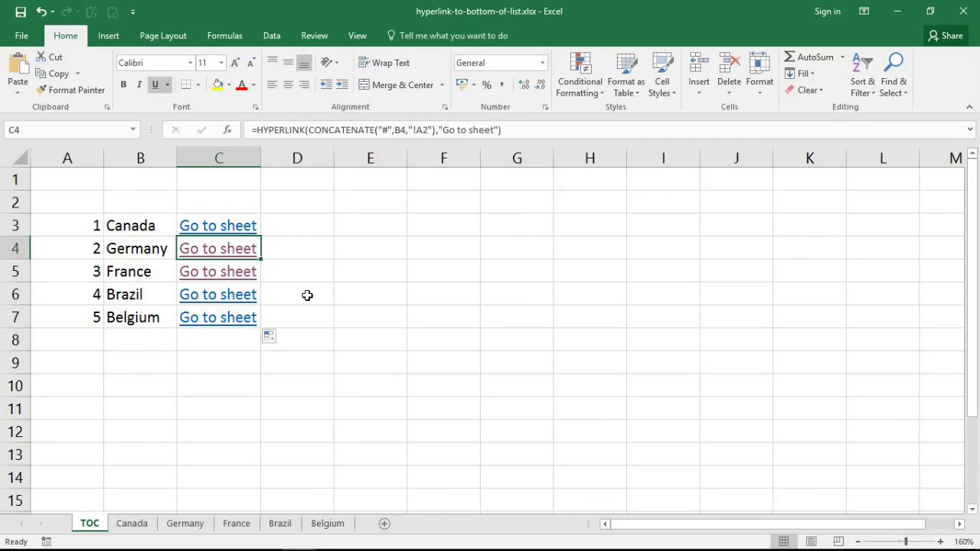
Start a COUNTA formula in cell E3 of the TOC sheet.
left_click(348, 226)
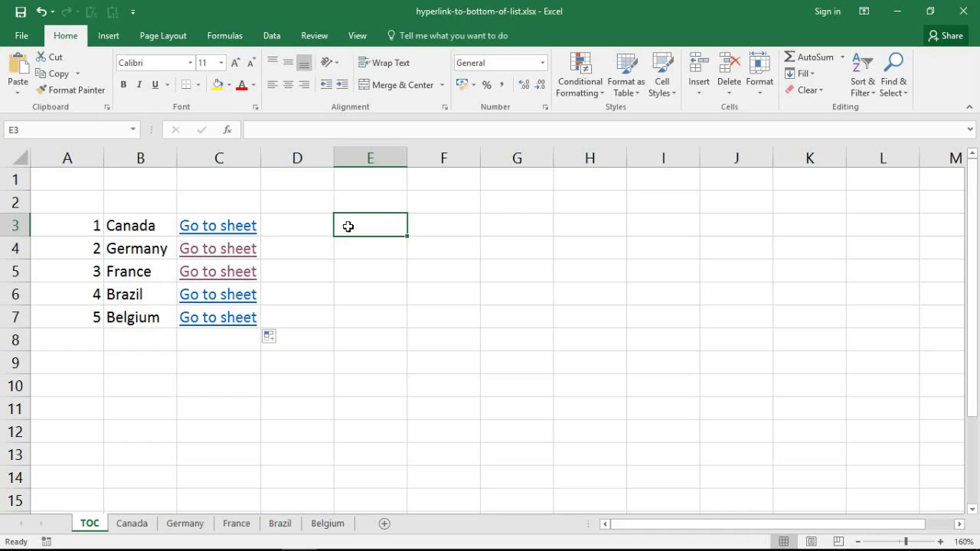
type("=count")
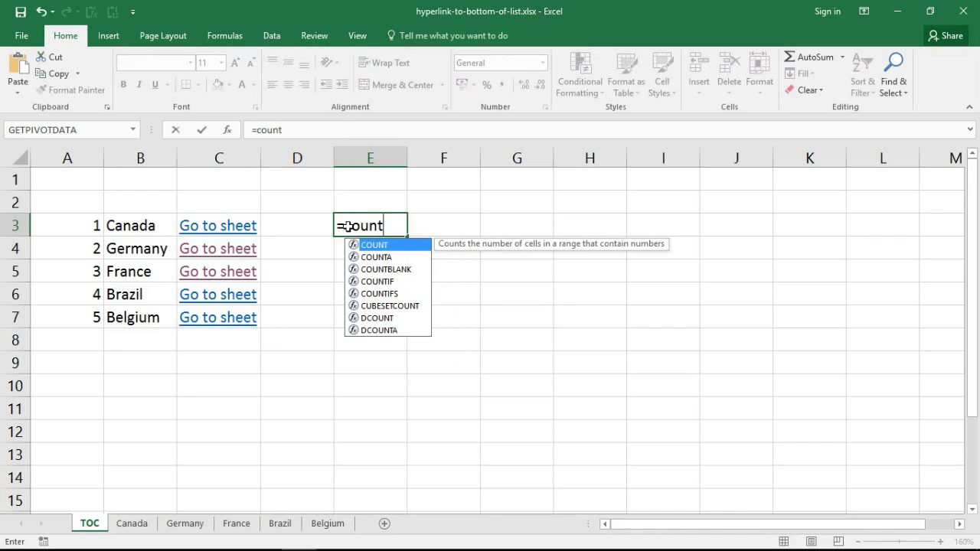
type("a")
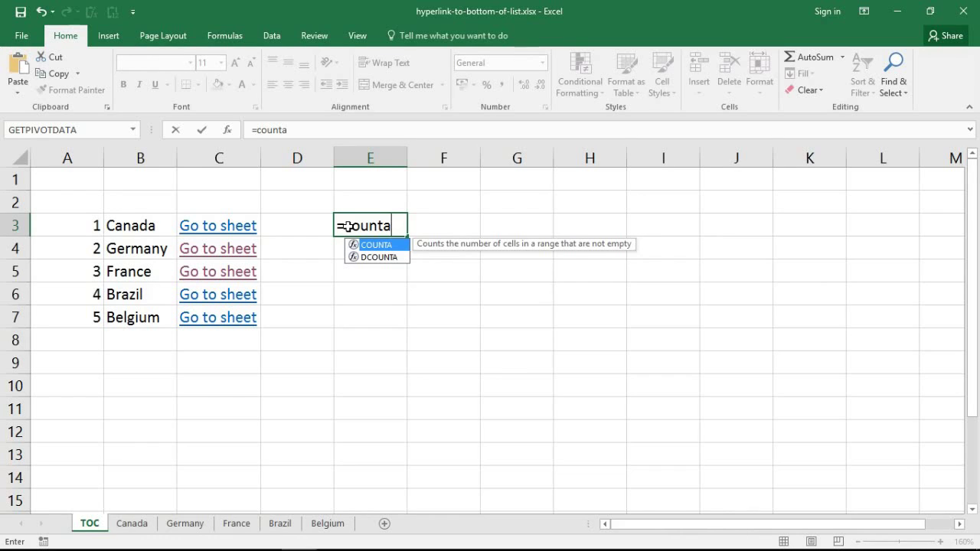
key("BackSpace")
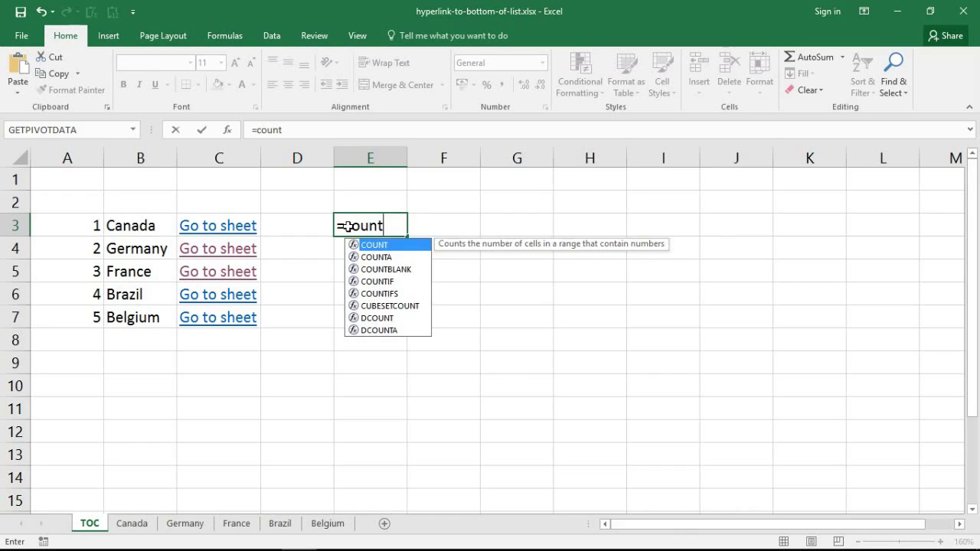
double_click(380, 259)
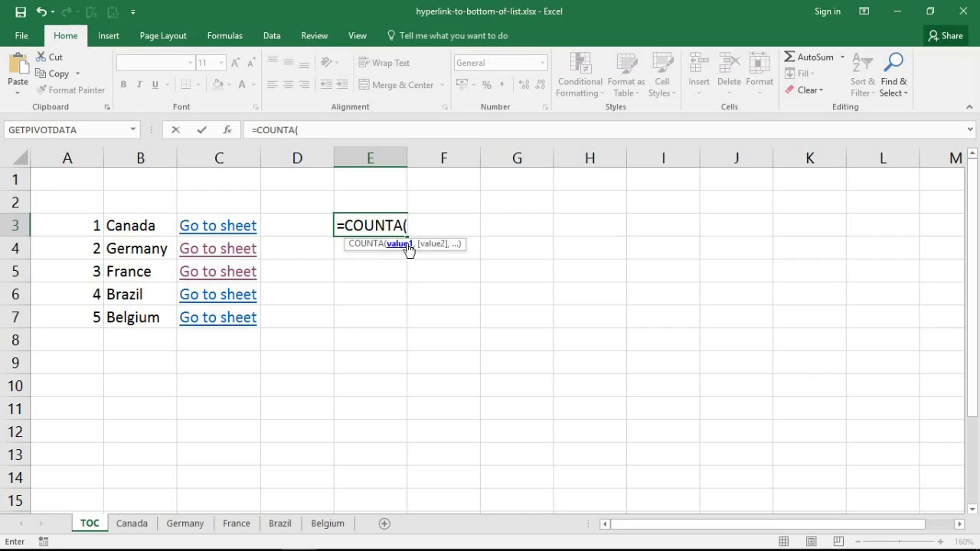
Nest an INDIRECT function as the first argument of the COUNTA formula in E3.
type("indrect")
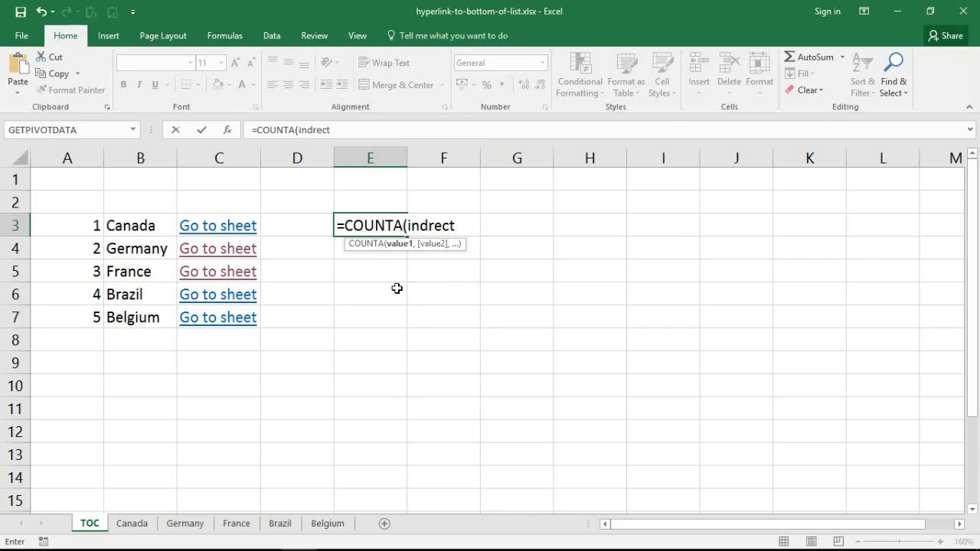
key("BackSpace")
key("BackSpace")
key("BackSpace")
key("BackSpace")
type("ir")
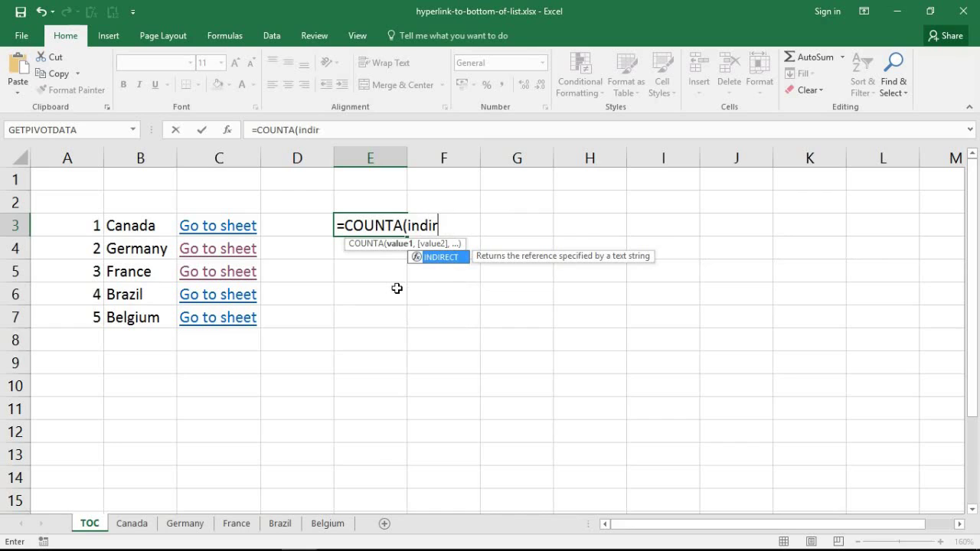
type("ect")
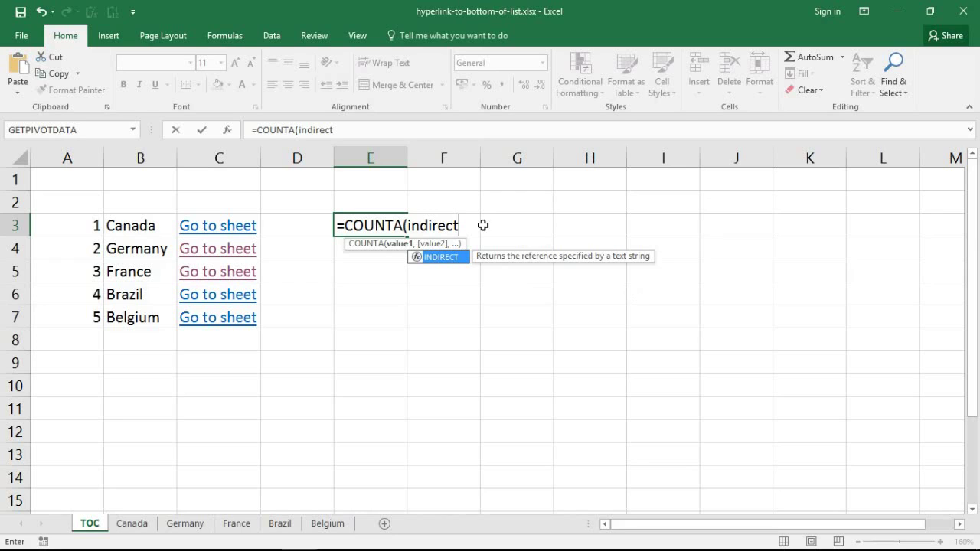
left_click_drag(406, 228, 460, 225)
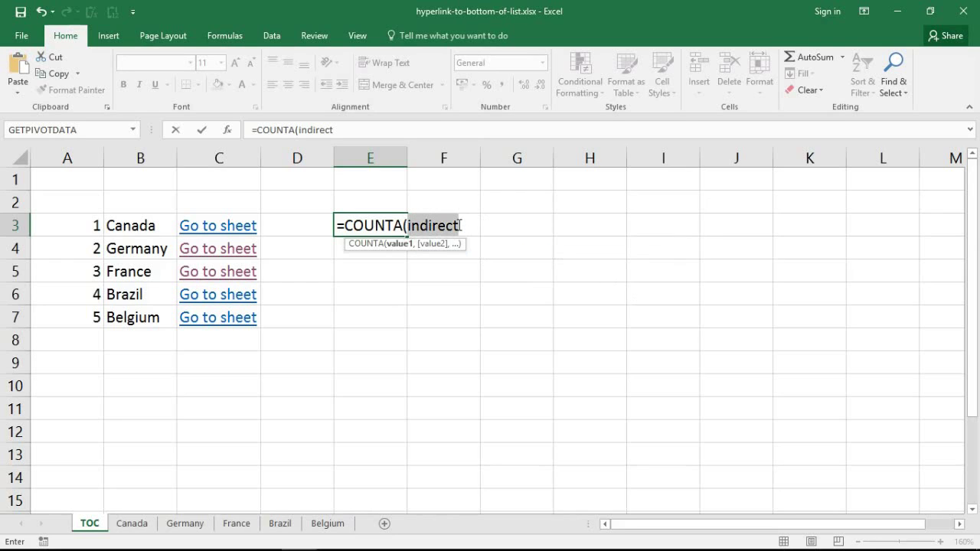
left_click(461, 225)
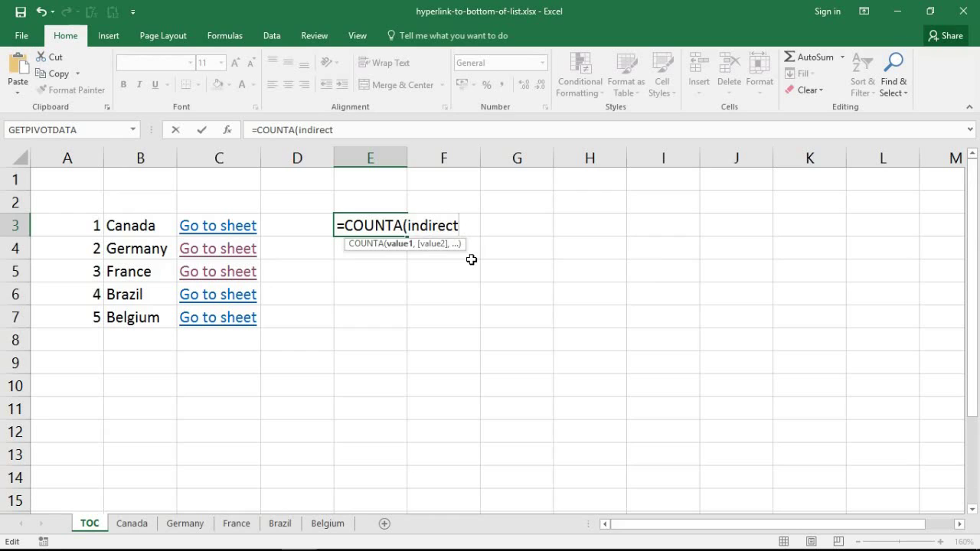
type("(")
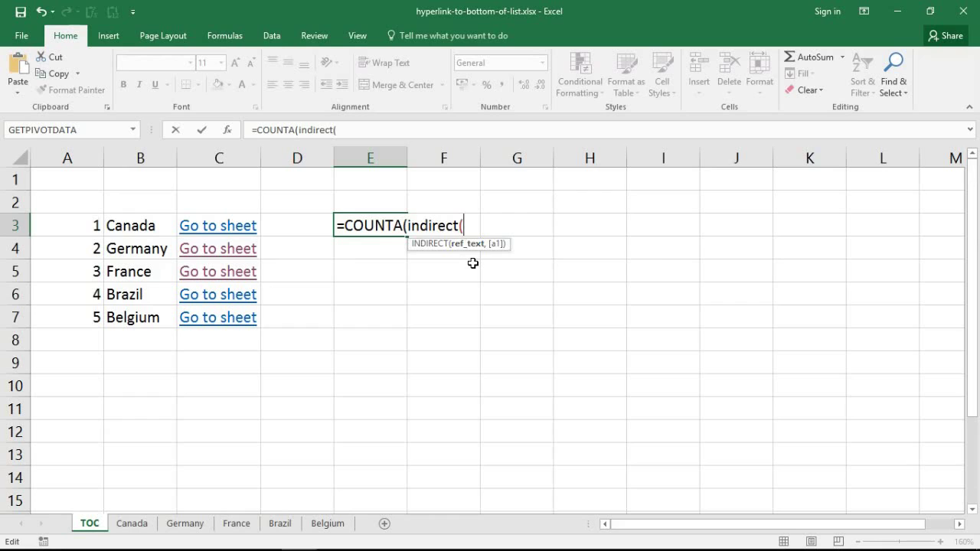
Complete the E3 formula with B3&"!A:A" as the INDIRECT reference and add 1 to the COUNTA result.
left_click(153, 223)
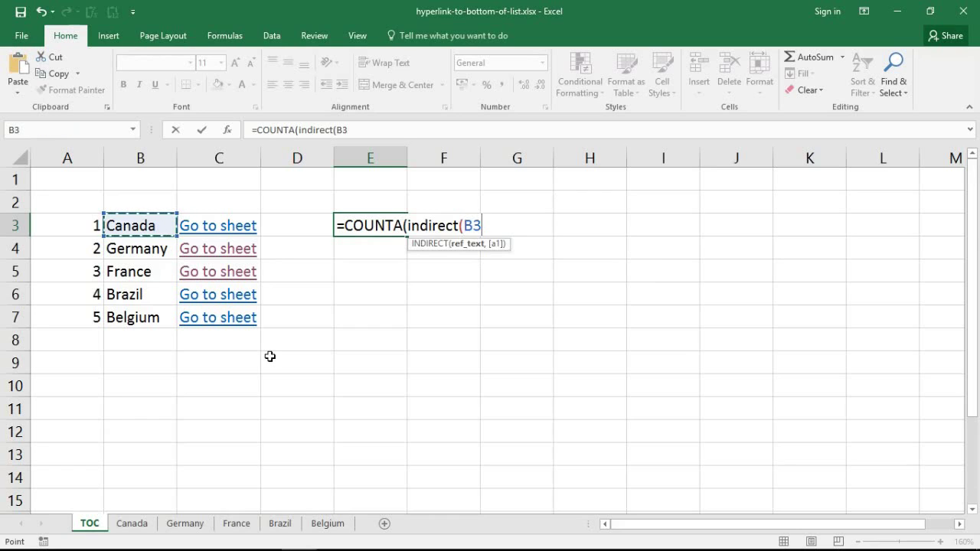
type("&")
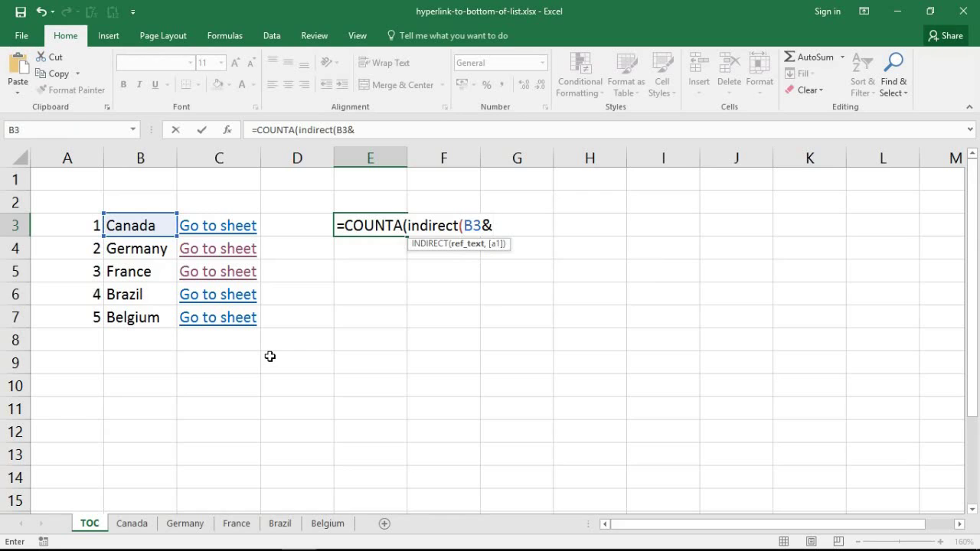
type("\"")
left_click_drag(482, 225, 491, 226)
left_click(499, 226)
type("!A:A\"")
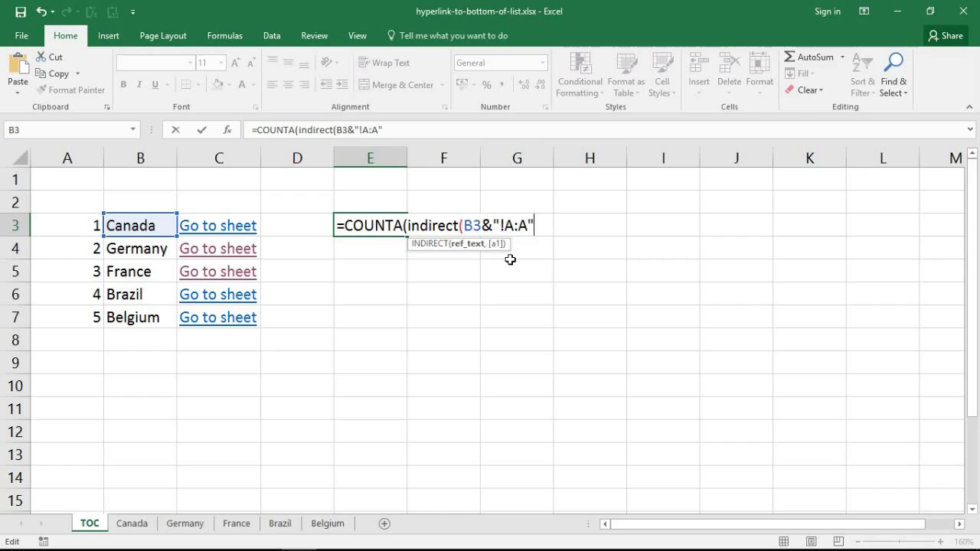
type(")")
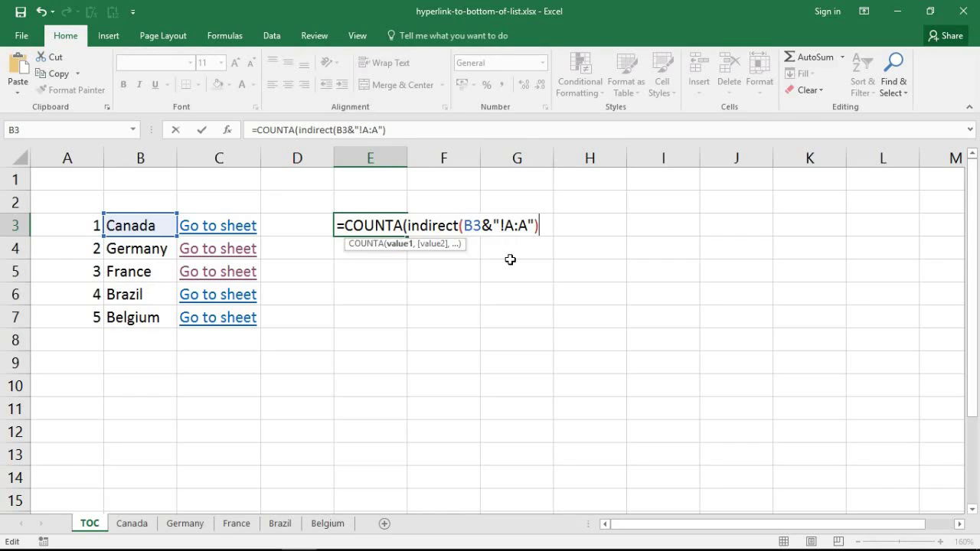
type(")")
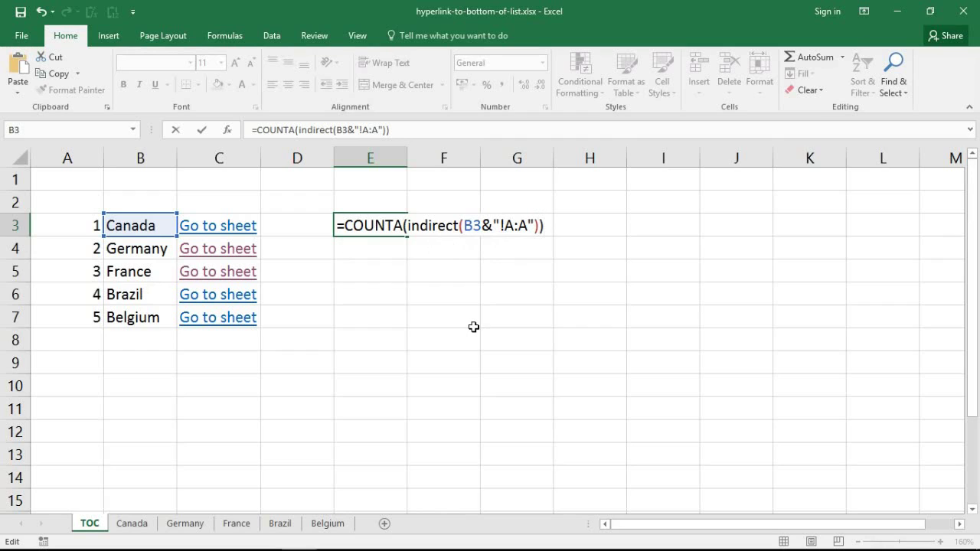
type("+1")
key("Return")
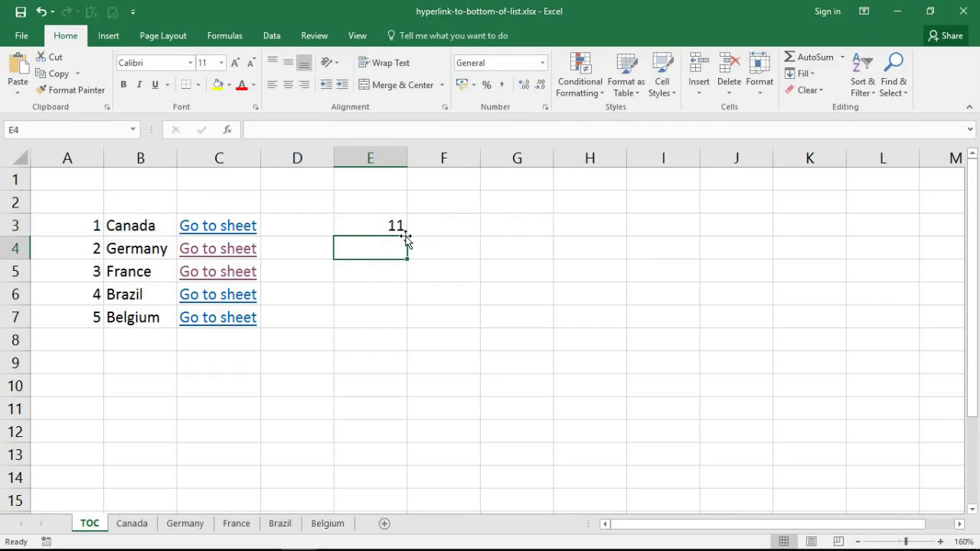
Check the column A entries and the first empty row on the Canada and Germany sheets, and return to the TOC sheet.
left_click(127, 226)
left_click(131, 523)
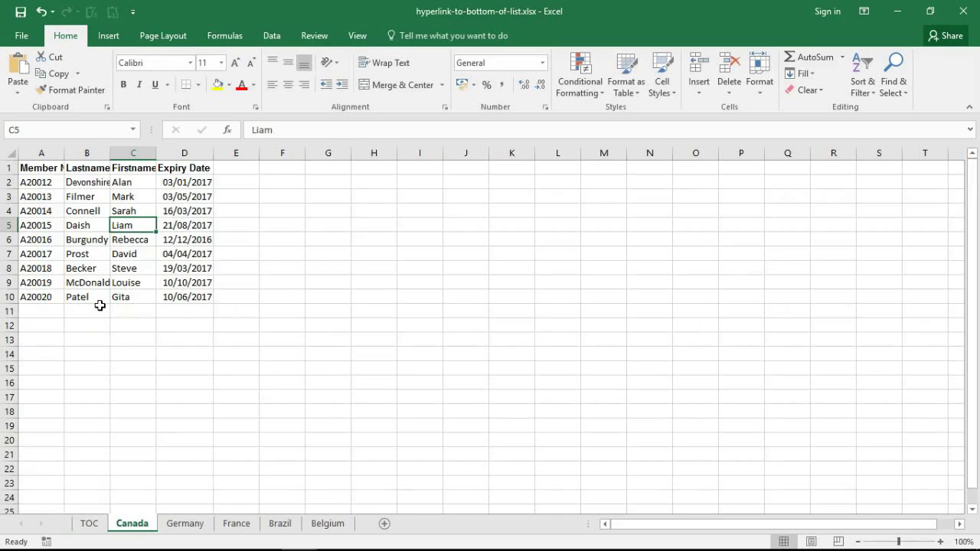
left_click_drag(37, 165, 21, 297)
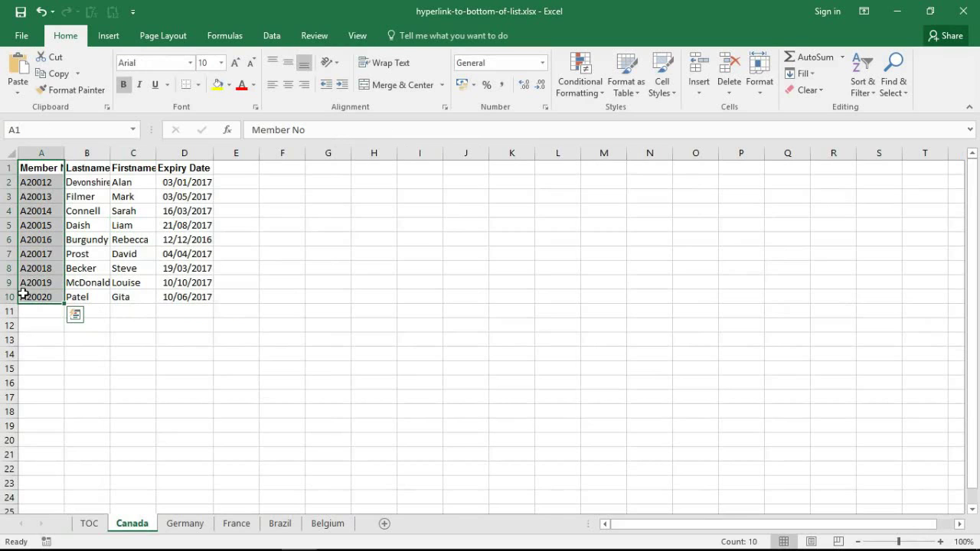
left_click(42, 311)
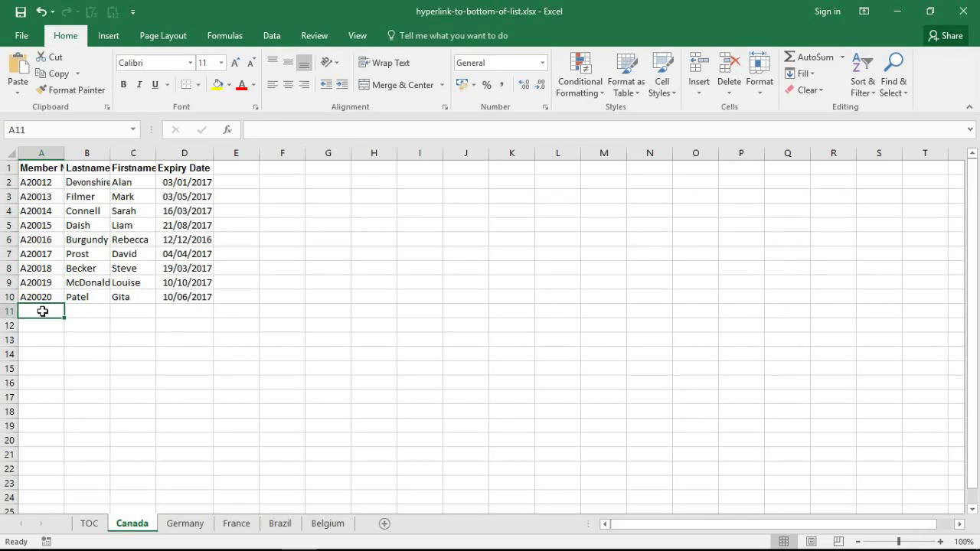
left_click(176, 526)
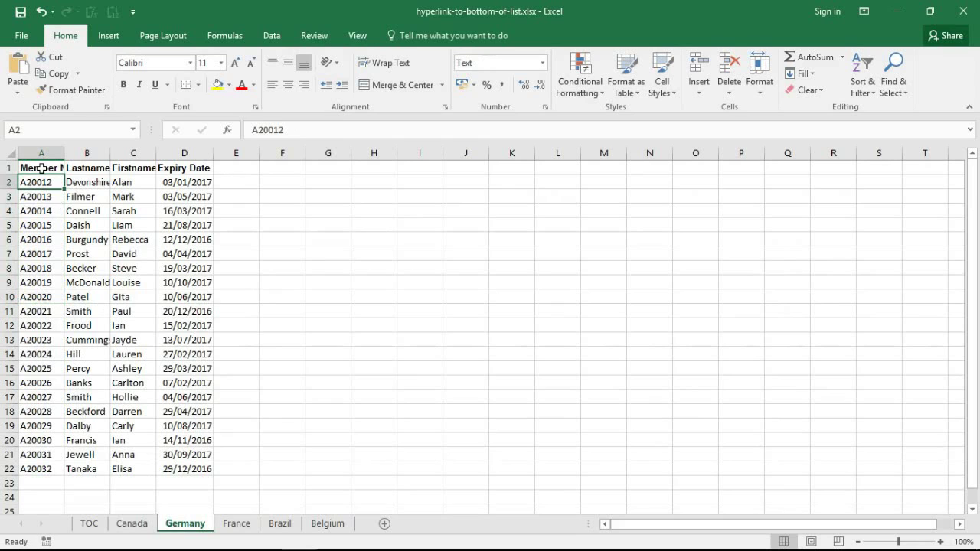
left_click_drag(40, 167, 44, 468)
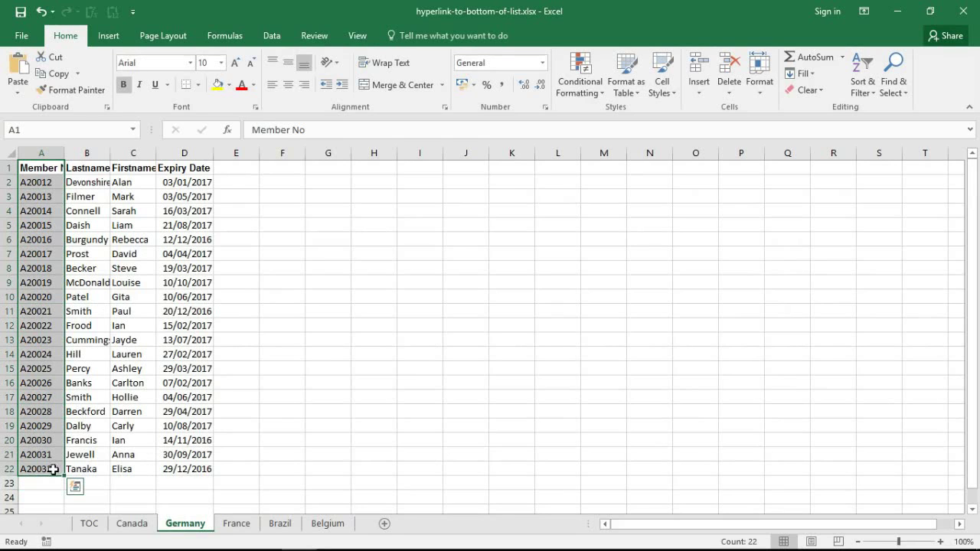
left_click(47, 483)
left_click(89, 524)
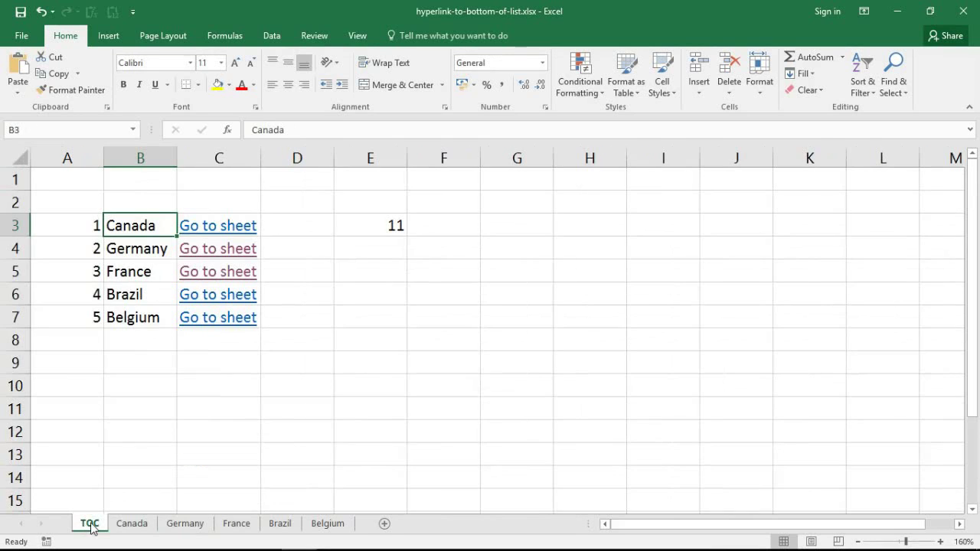
Fill the E3 formula down through E7 and copy E3's COUNTA expression without its equals sign.
left_click(390, 225)
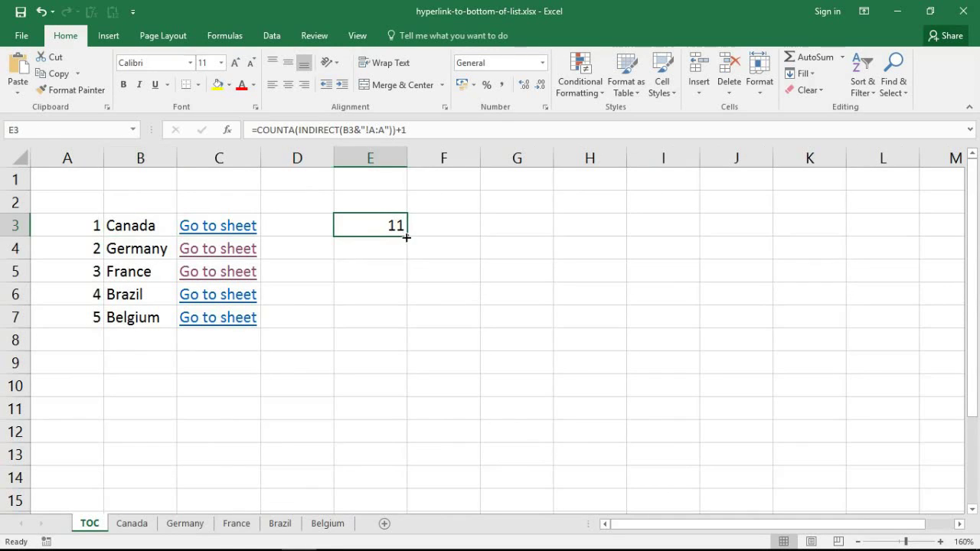
left_click_drag(407, 236, 402, 325)
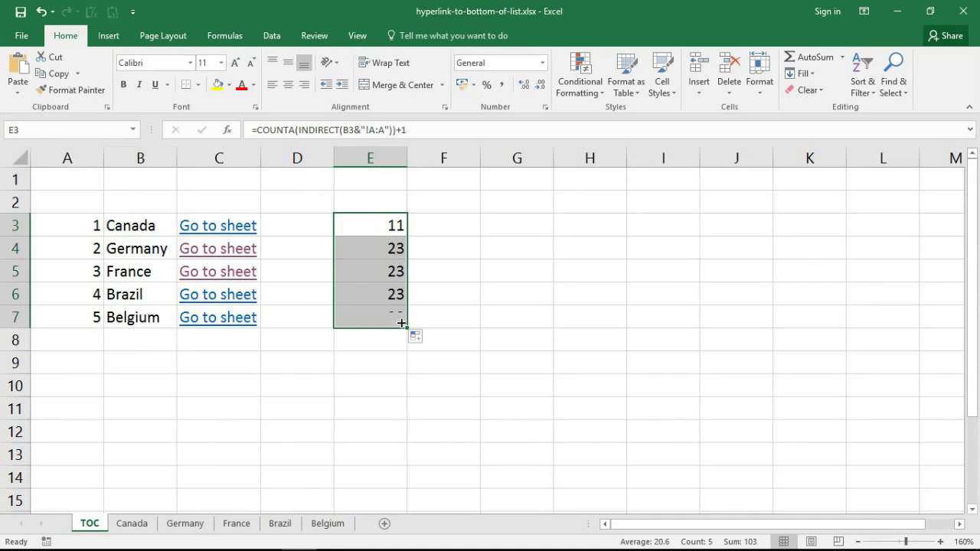
double_click(372, 223)
left_click_drag(346, 224, 570, 228)
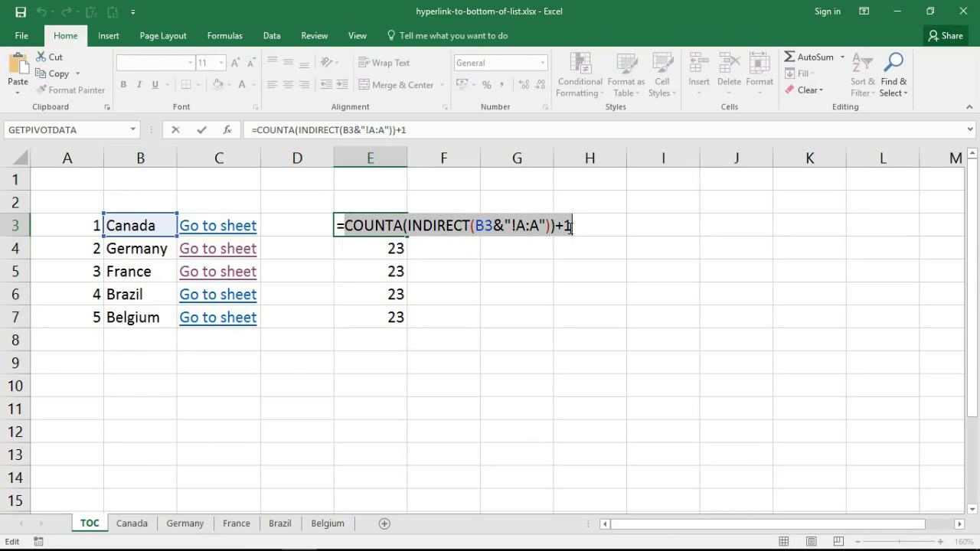
key("ctrl+c")
key("Escape")
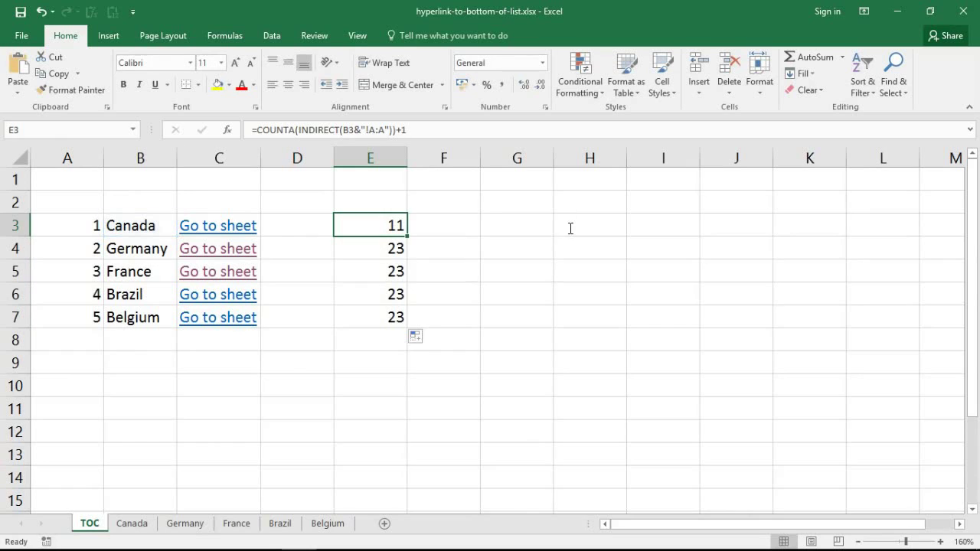
Remove the fixed row number 2 from the "!A2" text in the HYPERLINK formula in C3.
key("Left")
key("Left")
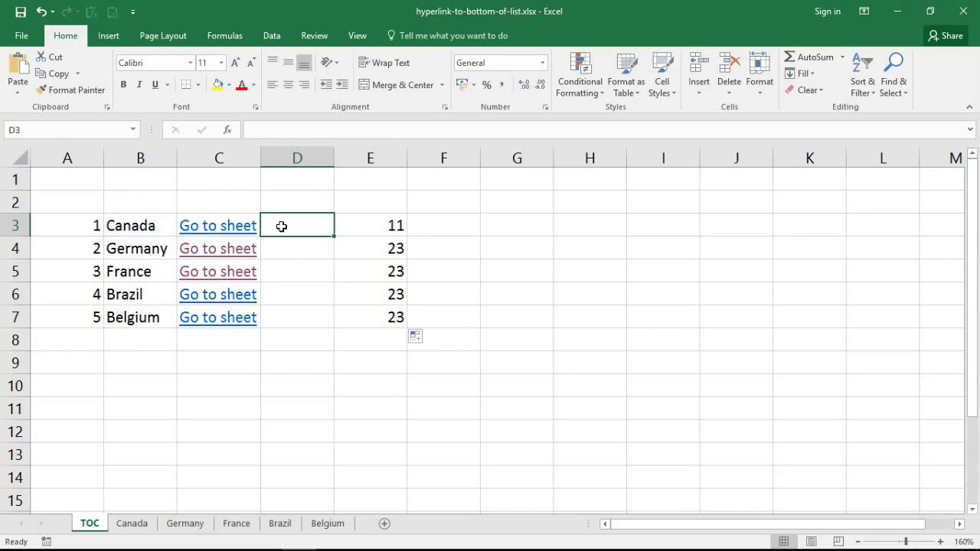
left_click(394, 131)
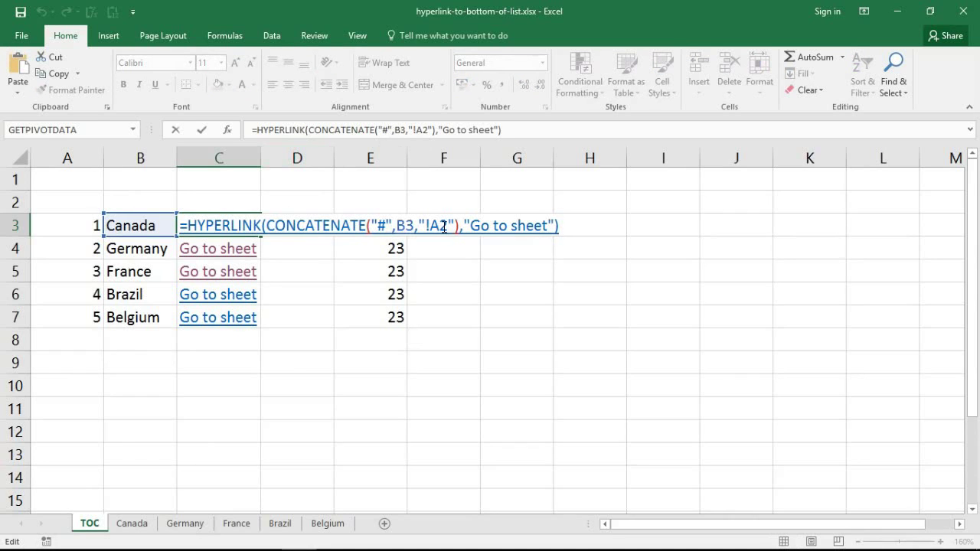
left_click_drag(450, 226, 440, 226)
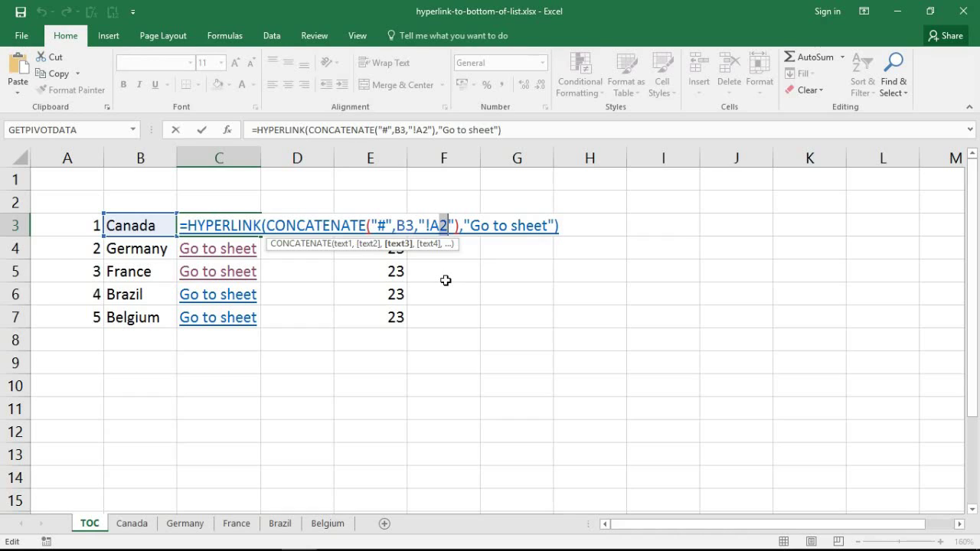
key("BackSpace")
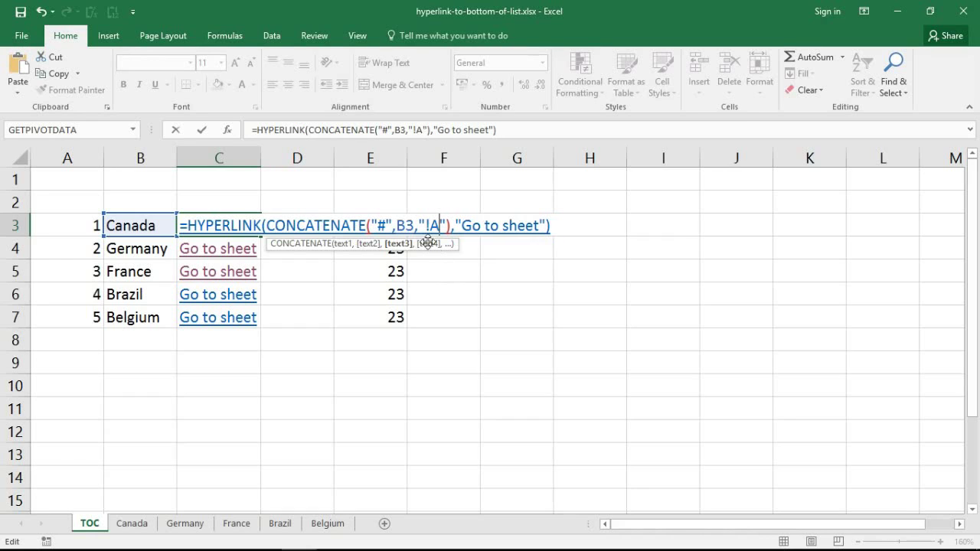
Add the copied COUNTA(INDIRECT(B3&"!A:A"))+1 expression after "!A" as the fourth CONCATENATE argument in C3 and commit the formula.
left_click_drag(427, 226, 438, 226)
left_click(444, 226)
type(",")
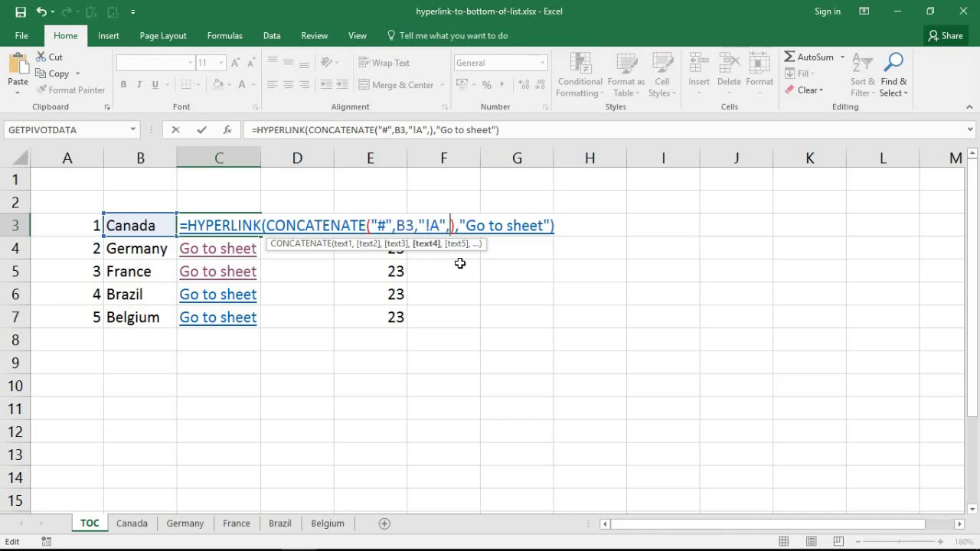
key("ctrl+v")
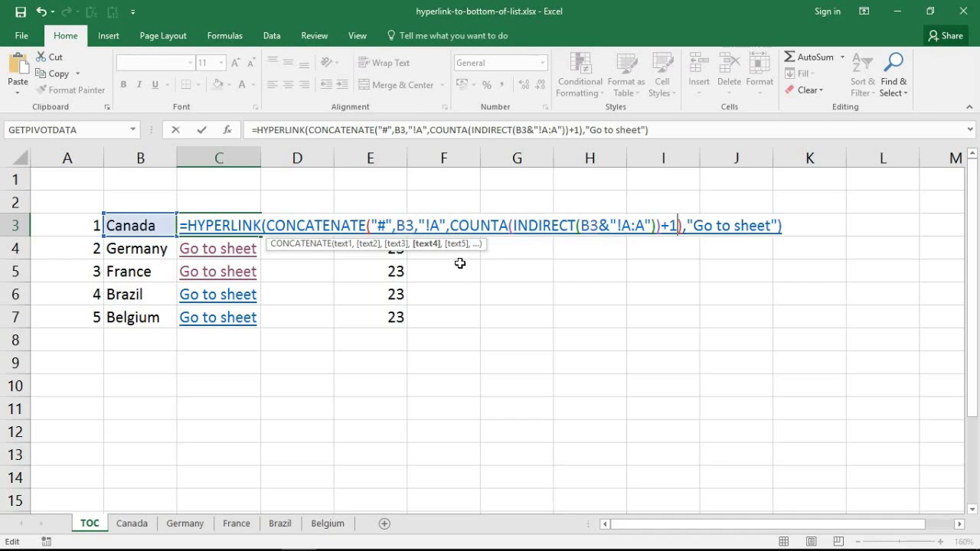
left_click_drag(453, 227, 677, 223)
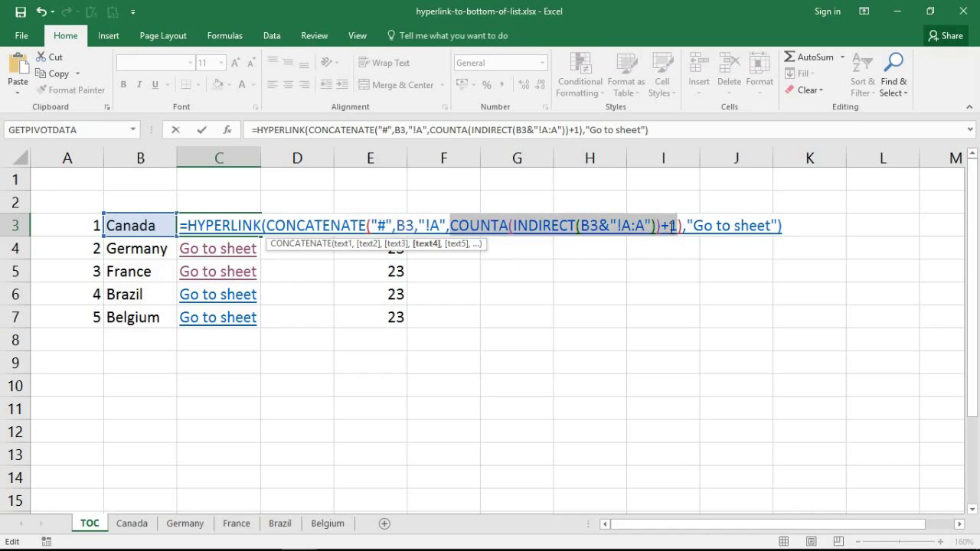
key("Return")
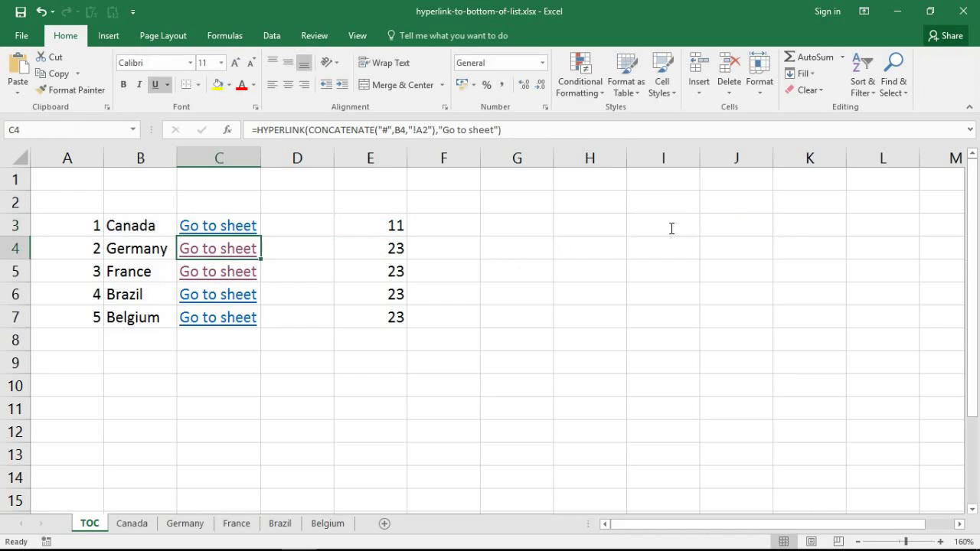
Fill the HYPERLINK formula in C3 down through C7.
left_click(303, 222)
key("Left")
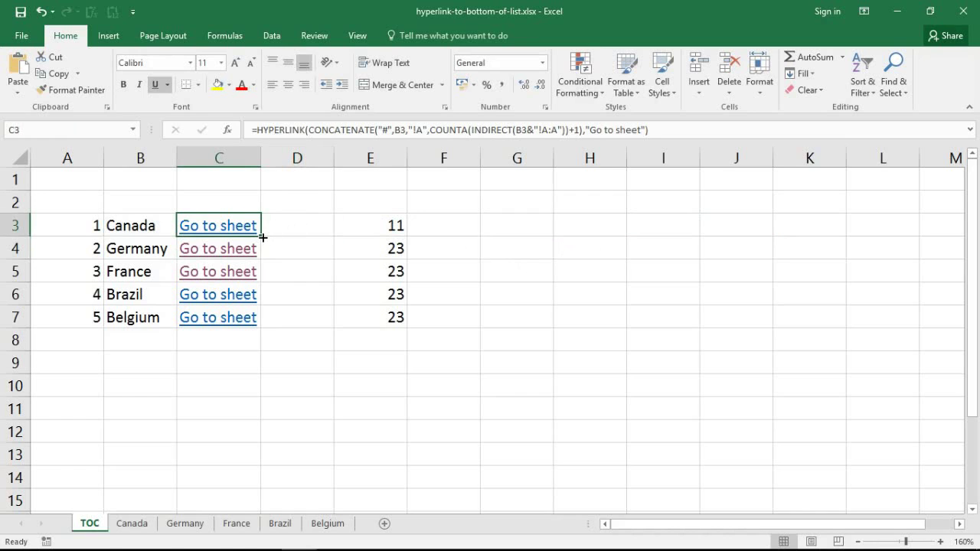
left_click_drag(261, 236, 263, 322)
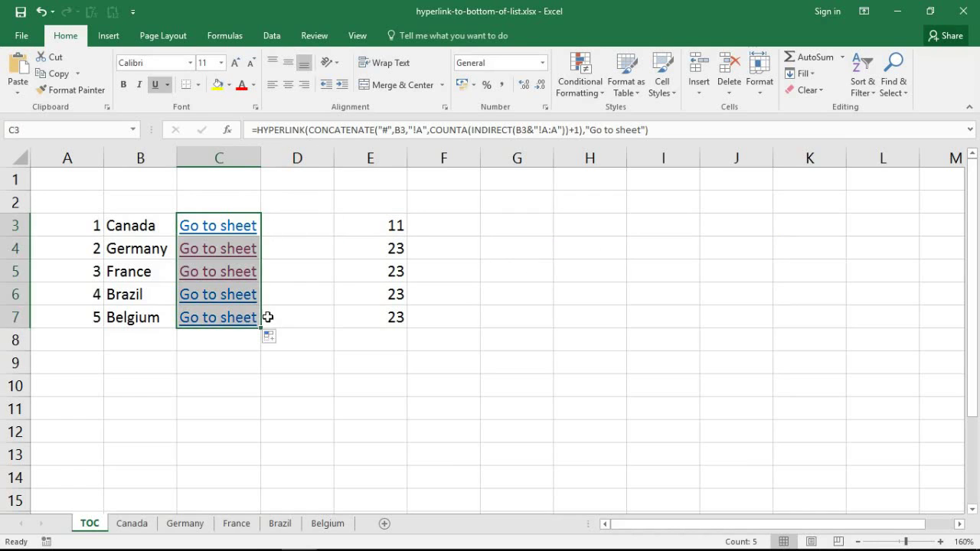
left_click(303, 296)
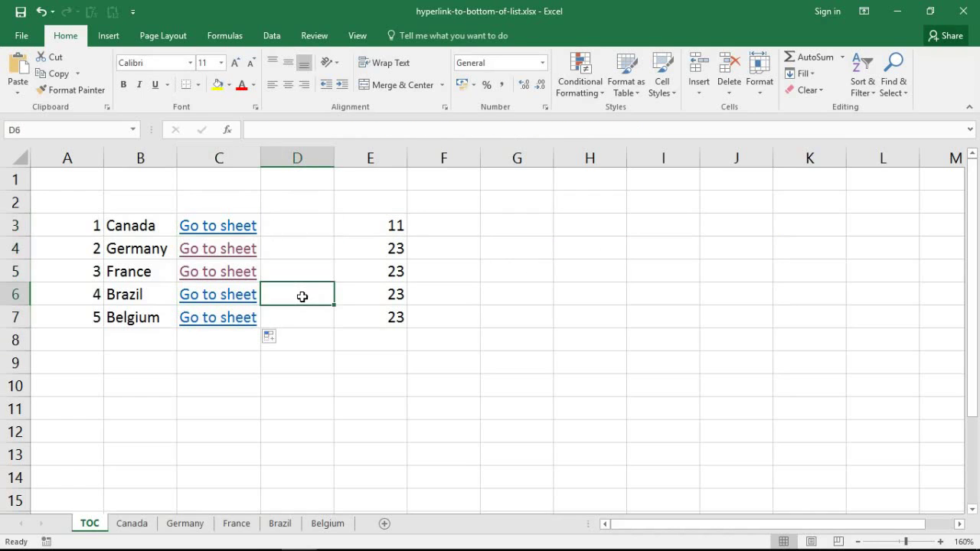
Test the Brazil and Canada hyperlinks, returning to the TOC sheet after each one.
left_click(238, 299)
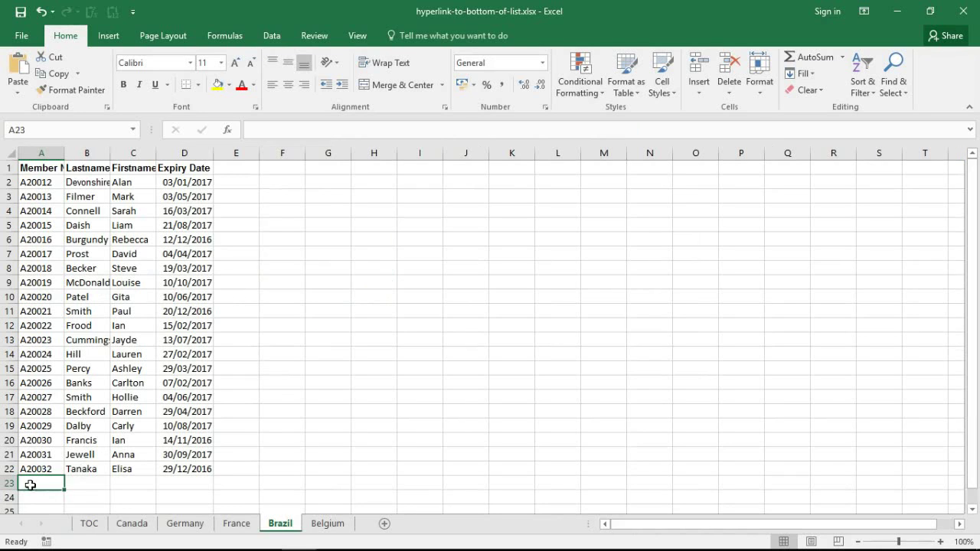
left_click(89, 523)
left_click(216, 230)
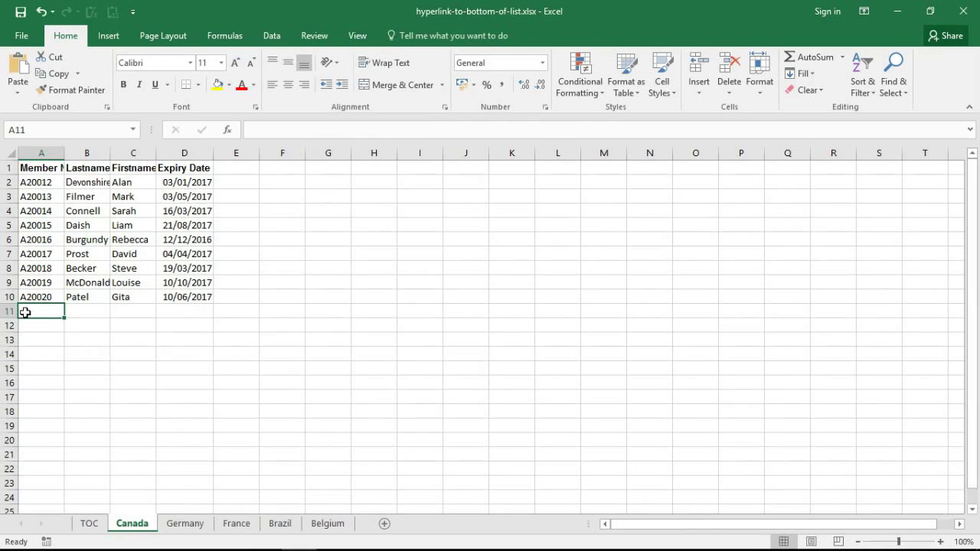
left_click(89, 525)
Clear the helper COUNTA formulas from E3:E7 on the TOC sheet.
left_click(365, 226)
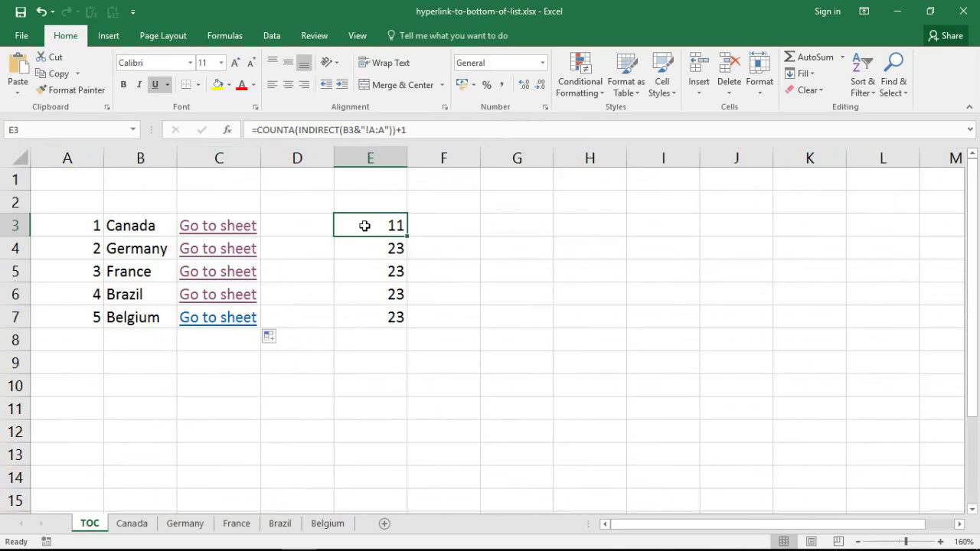
left_click_drag(365, 226, 360, 314)
key("Delete")
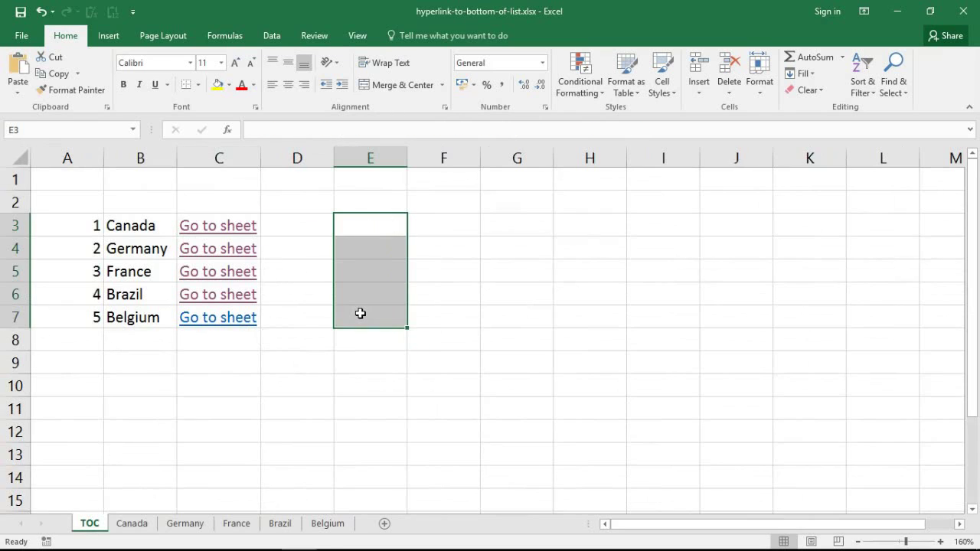
Open the finished HYPERLINK formula in C3 in edit mode to review its arguments.
left_click(294, 222)
key("Left")
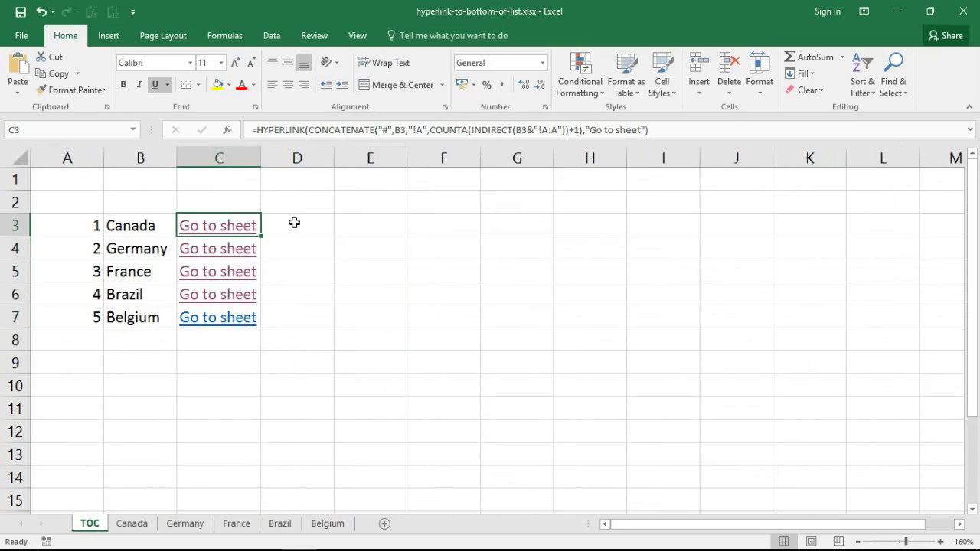
key("F2")
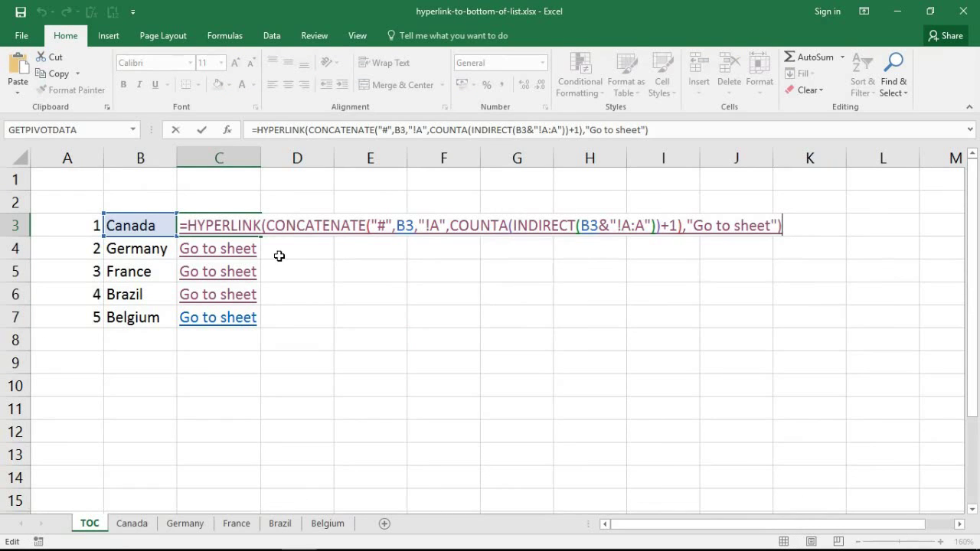